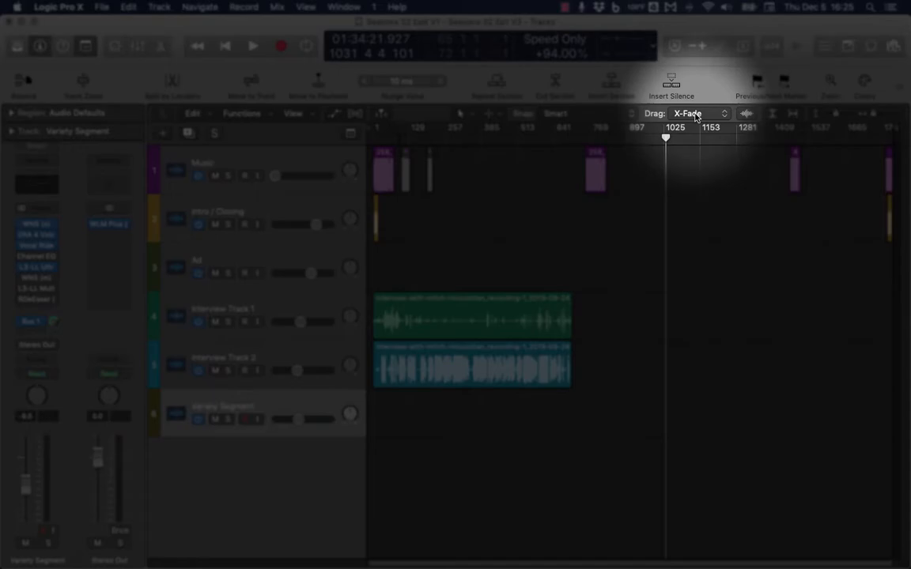
Switch the drag mode to Shuffle R, to Shuffle L, and back to X-Fade
{"action": "left_click", "coordinate": [696, 114]}
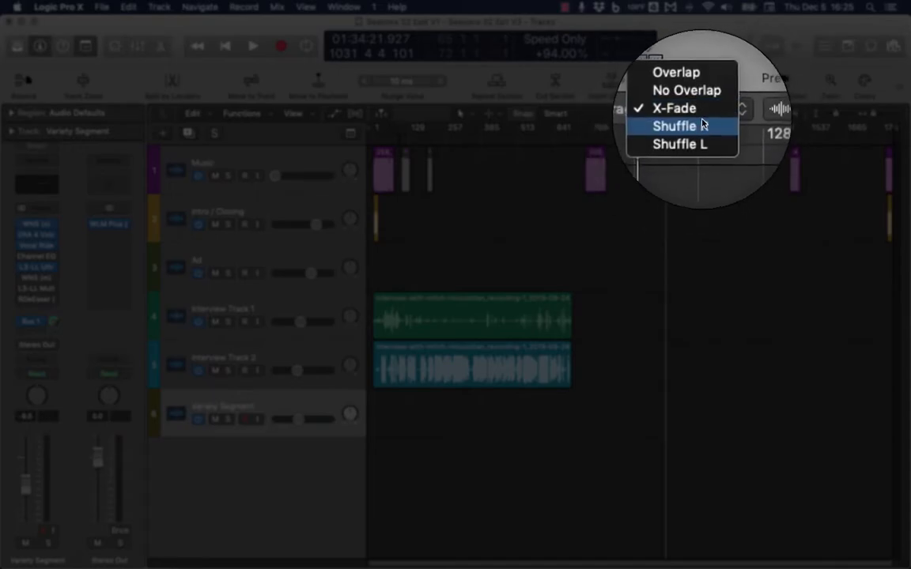
{"action": "left_click", "coordinate": [702, 125]}
{"action": "left_click", "coordinate": [700, 111]}
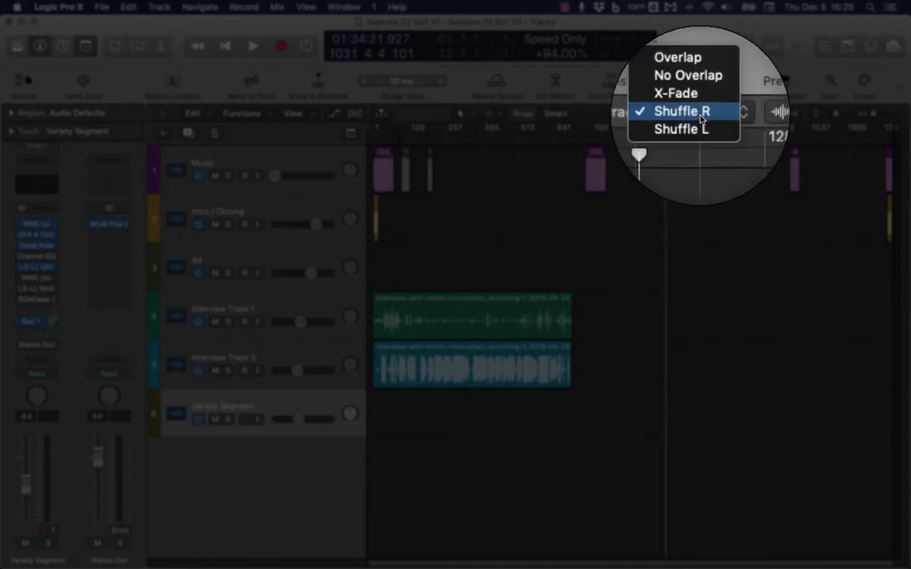
{"action": "left_click", "coordinate": [696, 126]}
{"action": "left_click", "coordinate": [696, 114]}
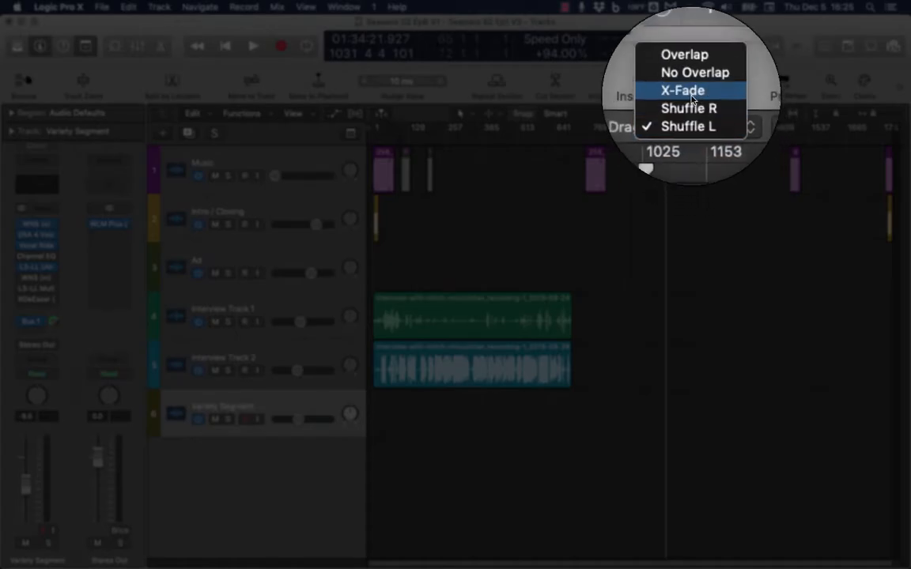
{"action": "left_click", "coordinate": [688, 88]}
Split off the section from about bar 286 to 308 on both interview tracks in X-Fade mode, and undo its deletion
{"action": "left_click_drag", "start_coordinate": [454, 317], "coordinate": [459, 374]}
{"action": "left_click", "coordinate": [460, 374]}
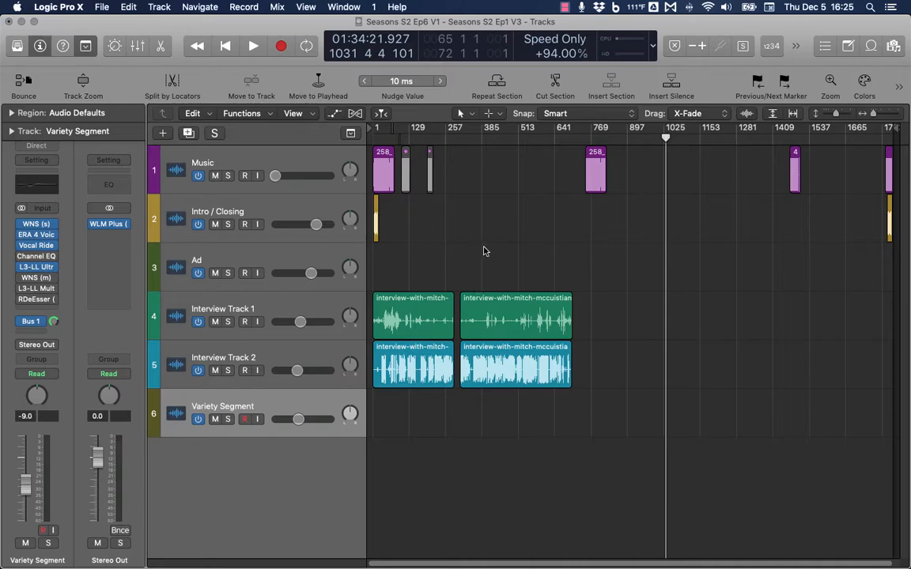
{"action": "left_click", "coordinate": [494, 370]}
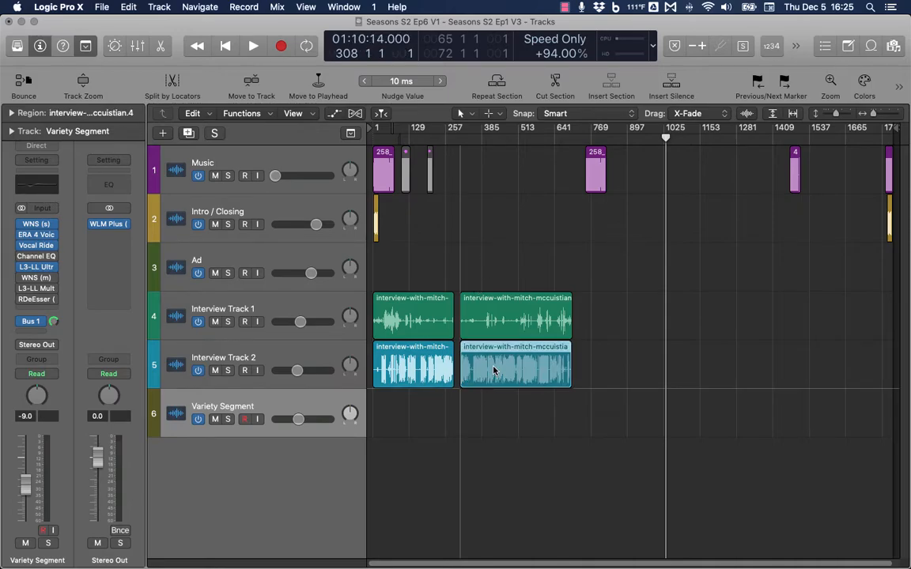
{"action": "left_click_drag", "start_coordinate": [494, 370], "coordinate": [499, 373]}
{"action": "key", "text": "super+z"}
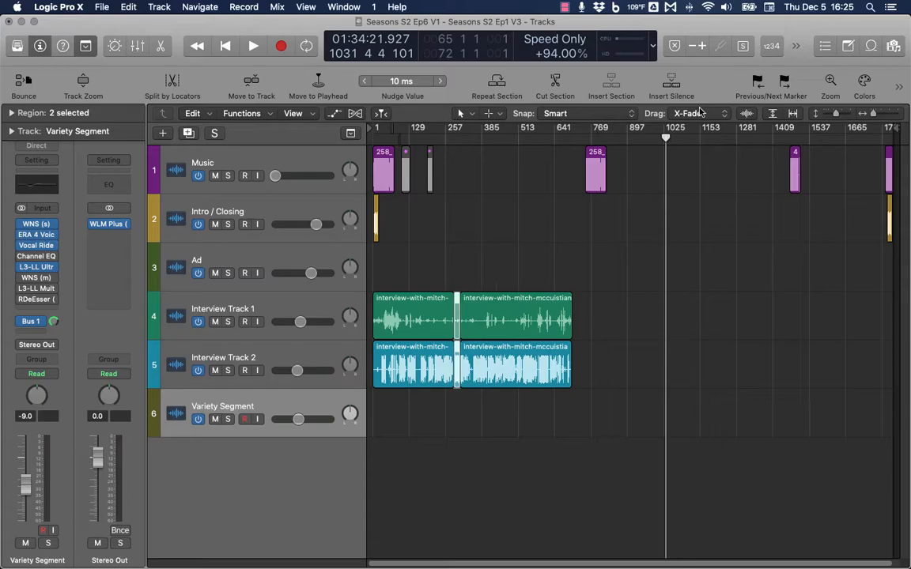
Delete the selected interview section with the drag mode set to Shuffle R, and undo the deletion
{"action": "left_click", "coordinate": [686, 114]}
{"action": "left_click", "coordinate": [699, 124]}
{"action": "key", "text": "Delete"}
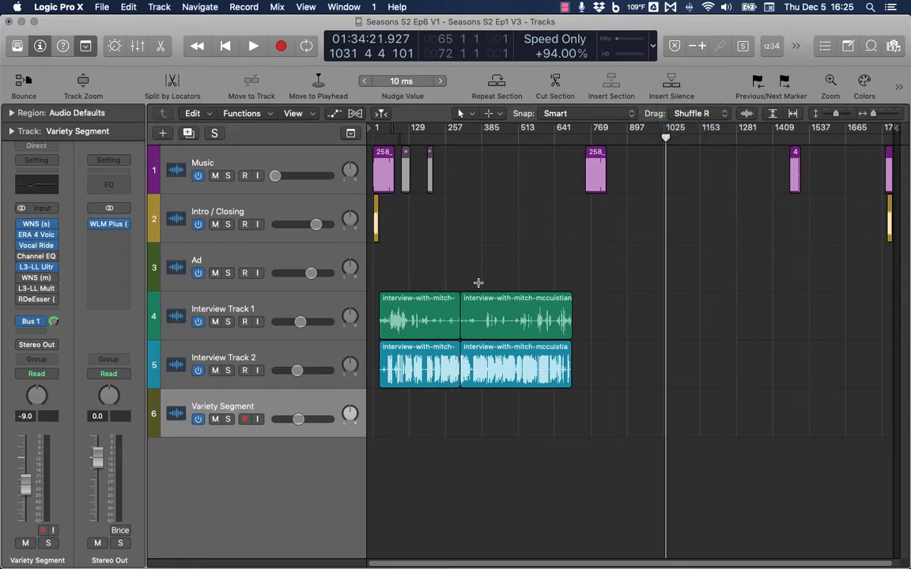
{"action": "key", "text": "super+z"}
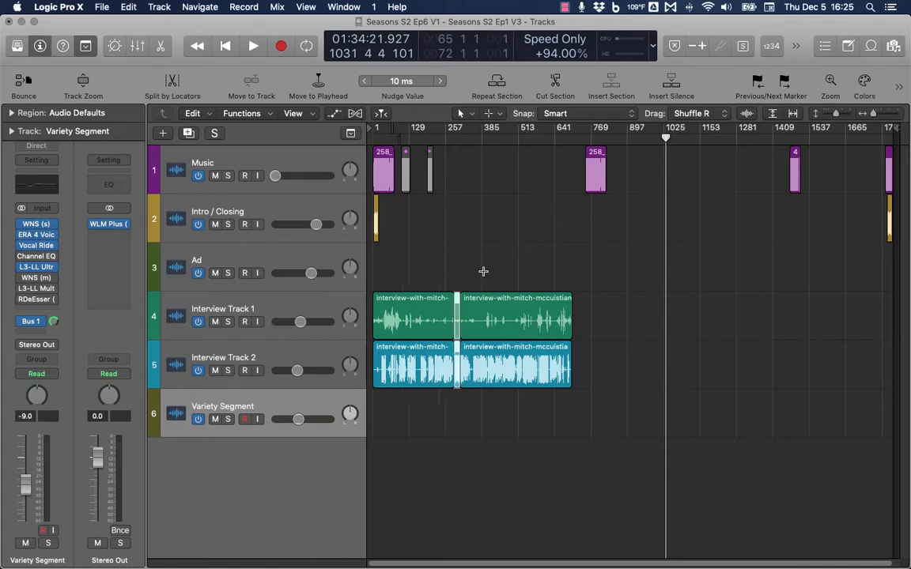
Set the drag mode to Shuffle L and delete the section from about bar 286 to 308 on both interview tracks
{"action": "left_click", "coordinate": [691, 113]}
{"action": "left_click", "coordinate": [691, 124]}
{"action": "key", "text": "Delete"}
{"action": "key", "text": "super+z"}
{"action": "scroll", "coordinate": [464, 360], "scroll_direction": "up", "scroll_amount": 6}
{"action": "scroll", "coordinate": [464, 360], "scroll_direction": "left", "scroll_amount": 1}
{"action": "left_click", "coordinate": [507, 276]}
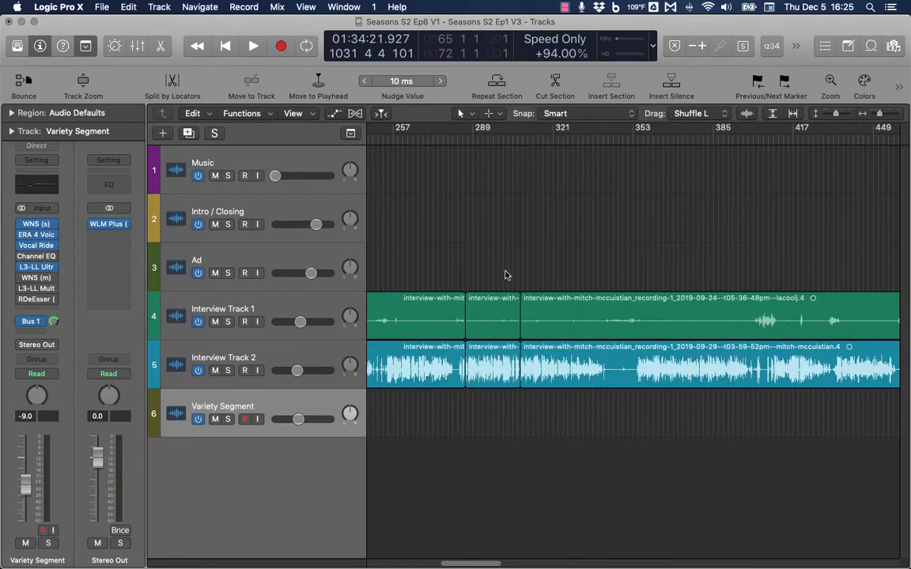
{"action": "left_click_drag", "start_coordinate": [496, 271], "coordinate": [484, 420]}
{"action": "key", "text": "Delete"}
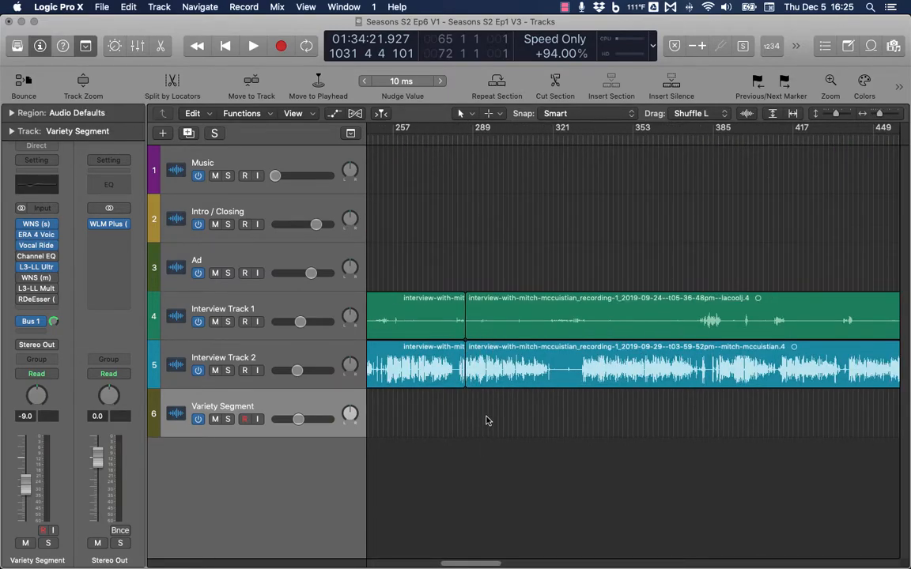
Try adjusting the start of both interview regions after the cut in Shuffle L mode, and undo it
{"action": "scroll", "coordinate": [441, 386], "scroll_direction": "up", "scroll_amount": 8}
{"action": "scroll", "coordinate": [584, 369], "scroll_direction": "right", "scroll_amount": 3}
{"action": "key", "text": "super+Right"}
{"action": "scroll", "coordinate": [609, 363], "scroll_direction": "right", "scroll_amount": 10}
{"action": "scroll", "coordinate": [485, 350], "scroll_direction": "left", "scroll_amount": 1}
{"action": "left_click_drag", "start_coordinate": [448, 281], "coordinate": [449, 385]}
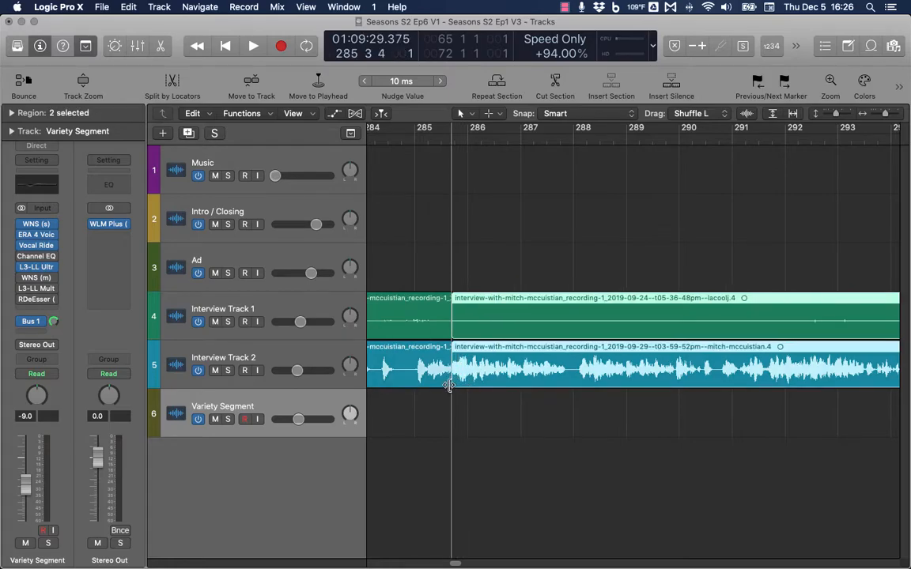
{"action": "key", "text": "super+z"}
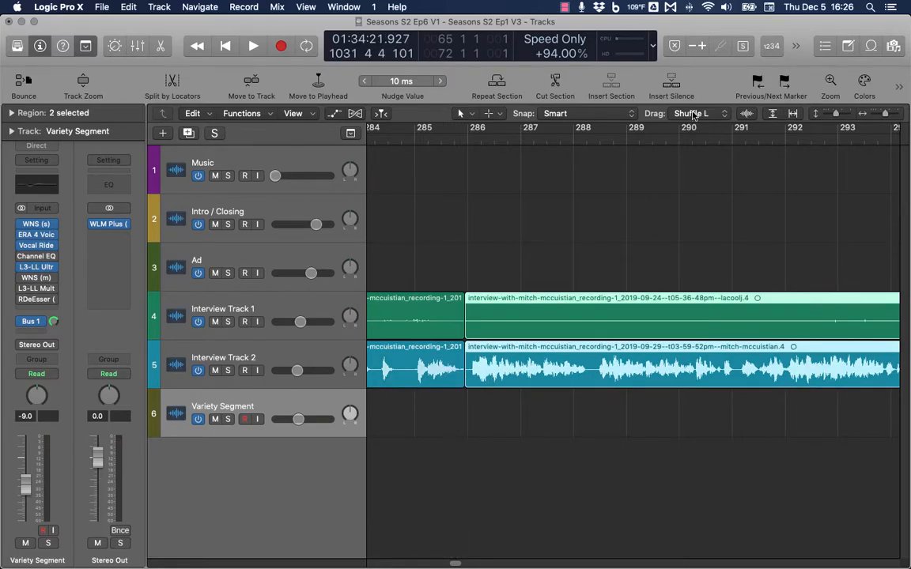
Set the drag mode to X-Fade and trim the start of both interview regions after the cut slightly
{"action": "left_click", "coordinate": [693, 116]}
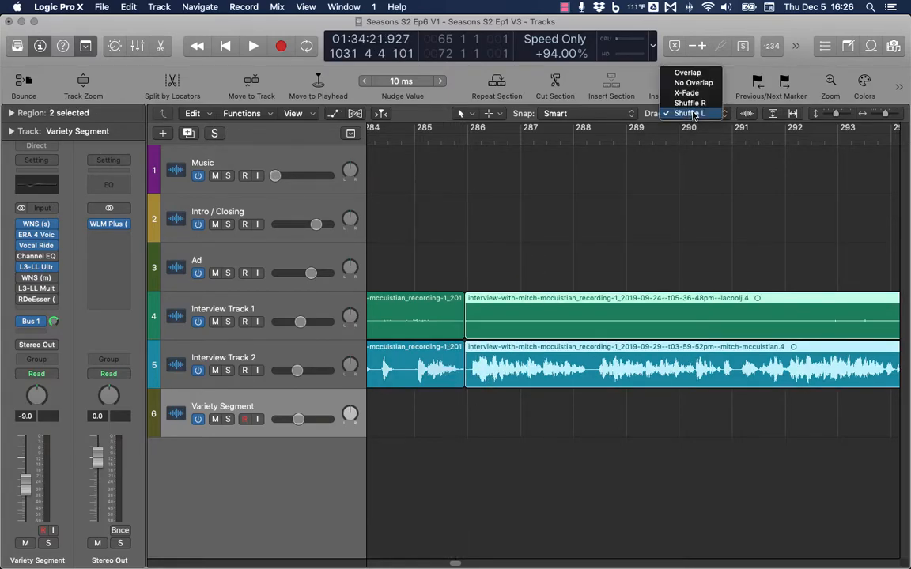
{"action": "left_click", "coordinate": [666, 199]}
{"action": "key", "text": "ctrl+alt+x"}
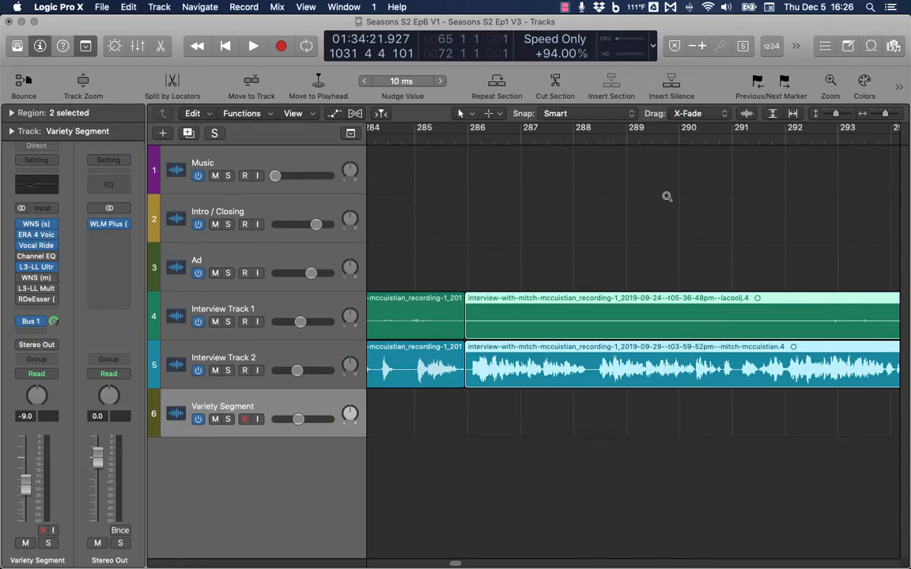
{"action": "left_click", "coordinate": [493, 276]}
{"action": "left_click_drag", "start_coordinate": [493, 276], "coordinate": [470, 386]}
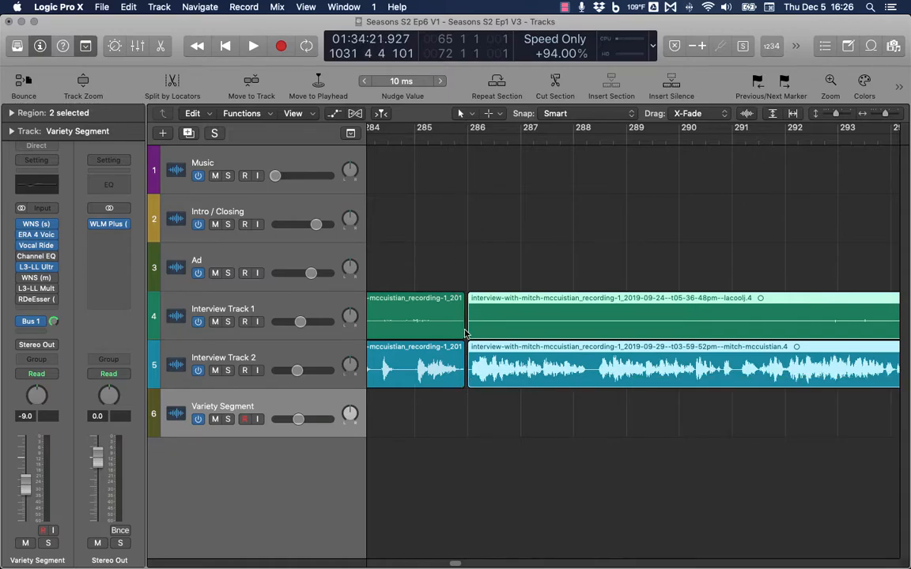
Add a short fade-out before the cut on Interview Track 2 and widen the gap to the following regions on both interview tracks
{"action": "left_click_drag", "start_coordinate": [462, 346], "coordinate": [455, 347]}
{"action": "left_click", "coordinate": [500, 266]}
{"action": "left_click_drag", "start_coordinate": [499, 266], "coordinate": [475, 384]}
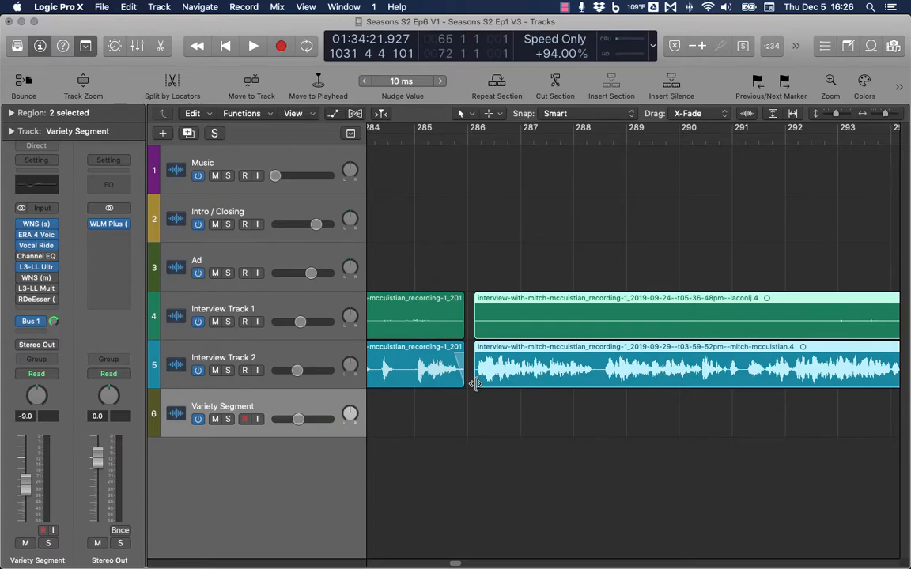
Set the drag mode to Shuffle L and delete the short pause just after bar 288 on both interview tracks
{"action": "key", "text": "alt+l"}
{"action": "left_click_drag", "start_coordinate": [502, 369], "coordinate": [502, 369]}
{"action": "left_click_drag", "start_coordinate": [600, 364], "coordinate": [594, 305]}
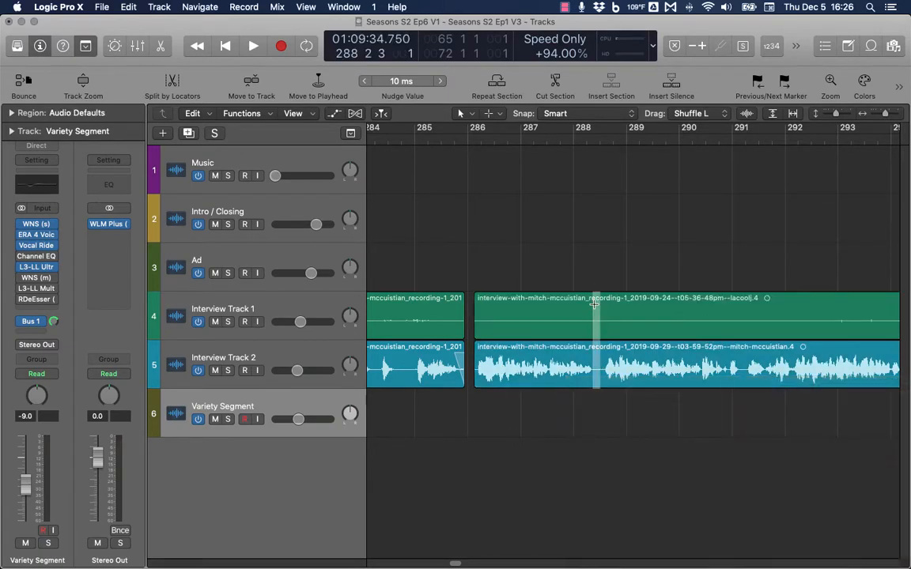
{"action": "key", "text": "Delete"}
Set the drag mode to X-Fade, delete a short section at about bar 291 on both interview tracks, and undo the last edit
{"action": "key", "text": "alt+x"}
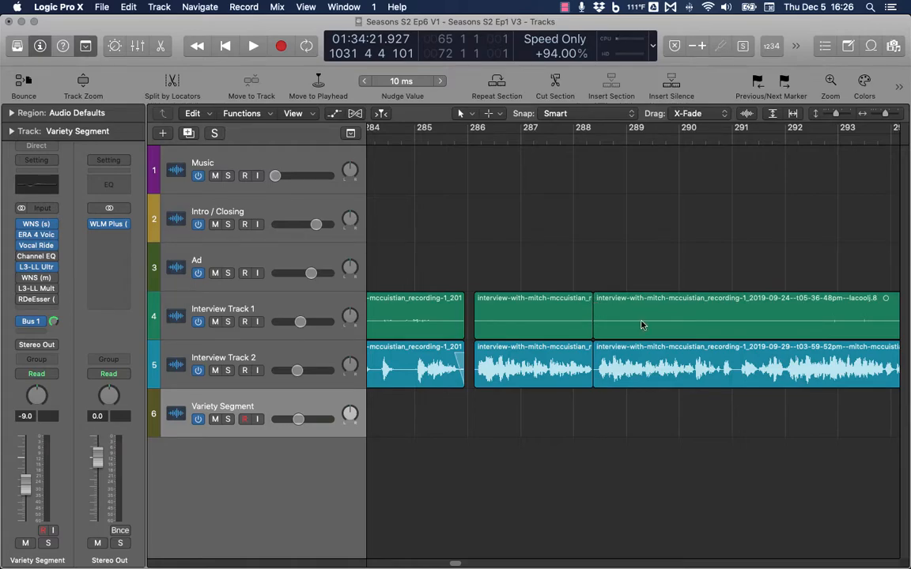
{"action": "left_click_drag", "start_coordinate": [739, 332], "coordinate": [735, 309]}
{"action": "key", "text": "Delete"}
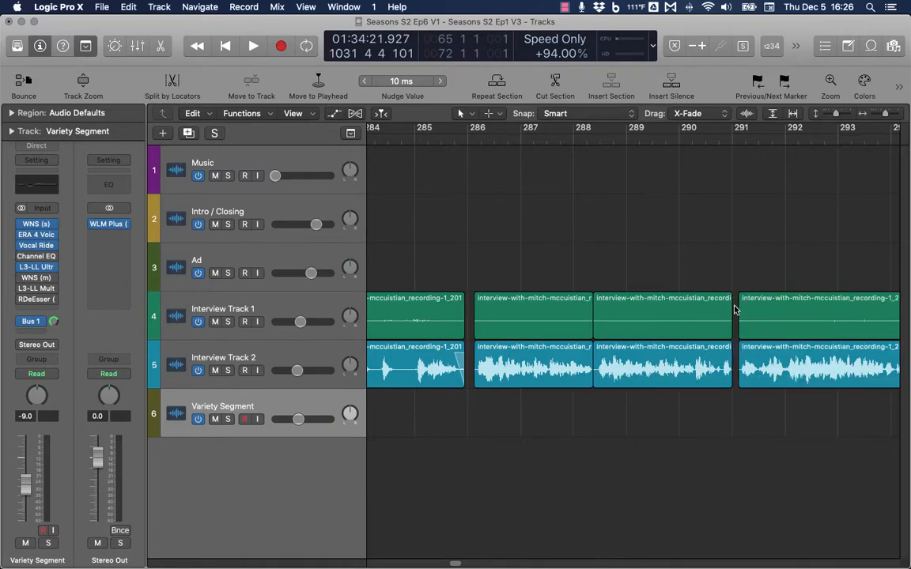
{"action": "scroll", "coordinate": [664, 345], "scroll_direction": "right", "scroll_amount": 5}
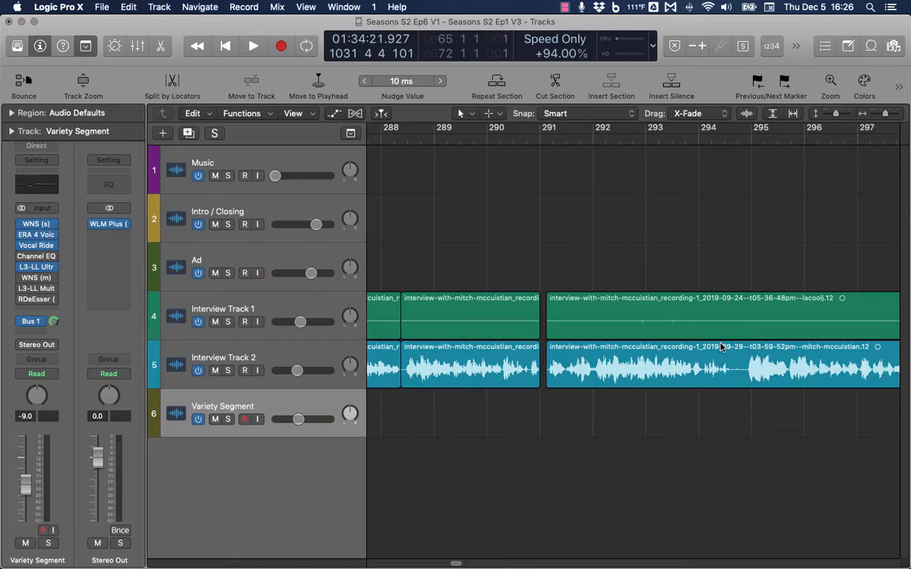
{"action": "key", "text": "super+z"}
{"action": "left_click", "coordinate": [486, 214]}
{"action": "scroll", "coordinate": [485, 213], "scroll_direction": "down", "scroll_amount": 5}
{"action": "scroll", "coordinate": [485, 214], "scroll_direction": "left", "scroll_amount": 12}
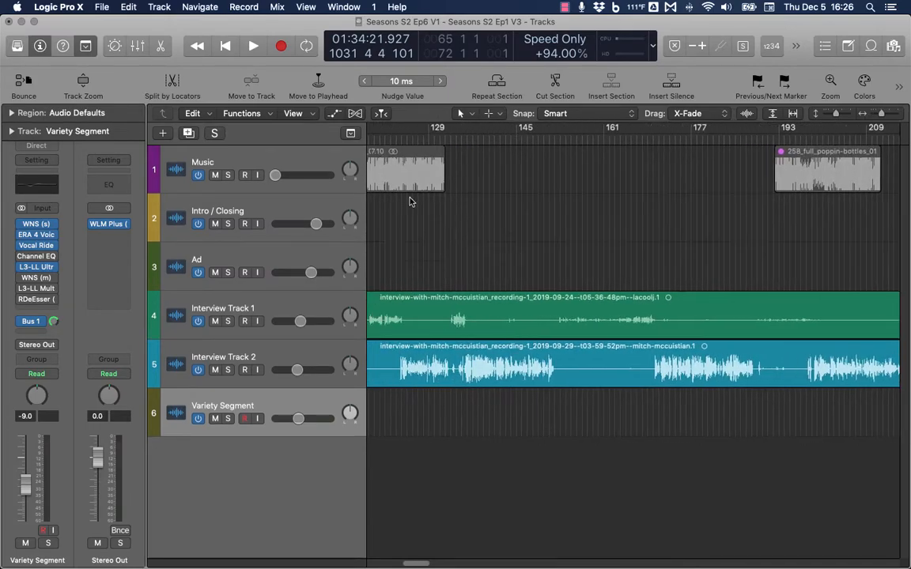
Open the Key Commands editor and search the commands for "shuff"
{"action": "left_click", "coordinate": [63, 7]}
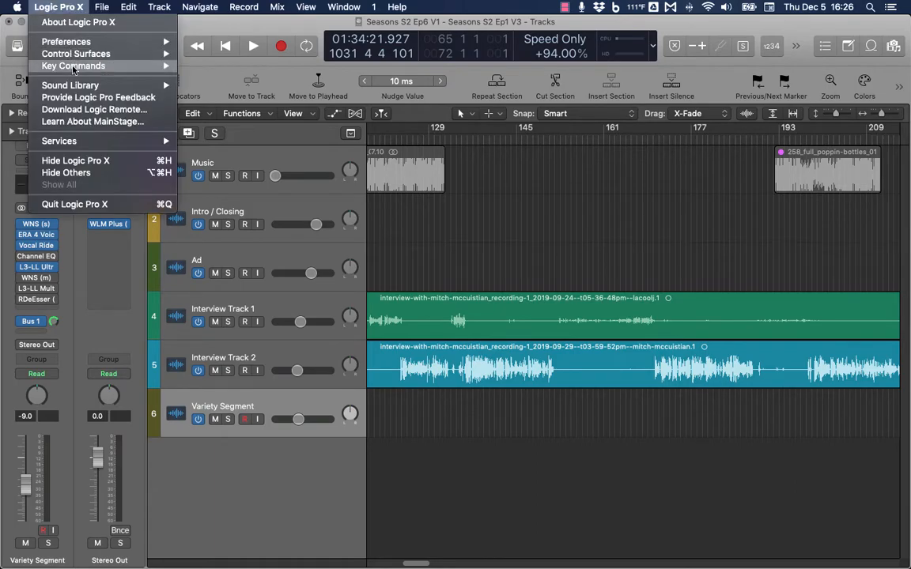
{"action": "mouse_move", "coordinate": [74, 68]}
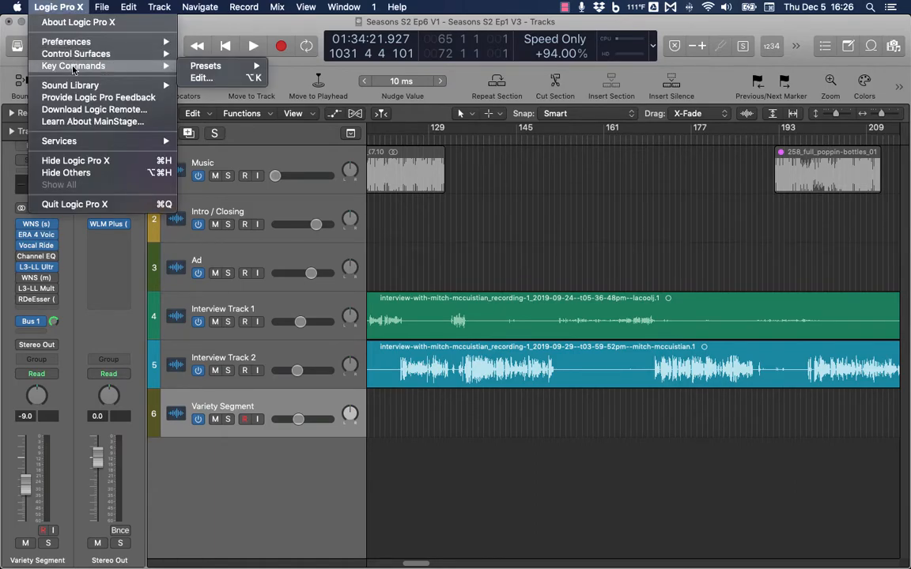
{"action": "left_click", "coordinate": [202, 78]}
{"action": "left_click", "coordinate": [240, 23]}
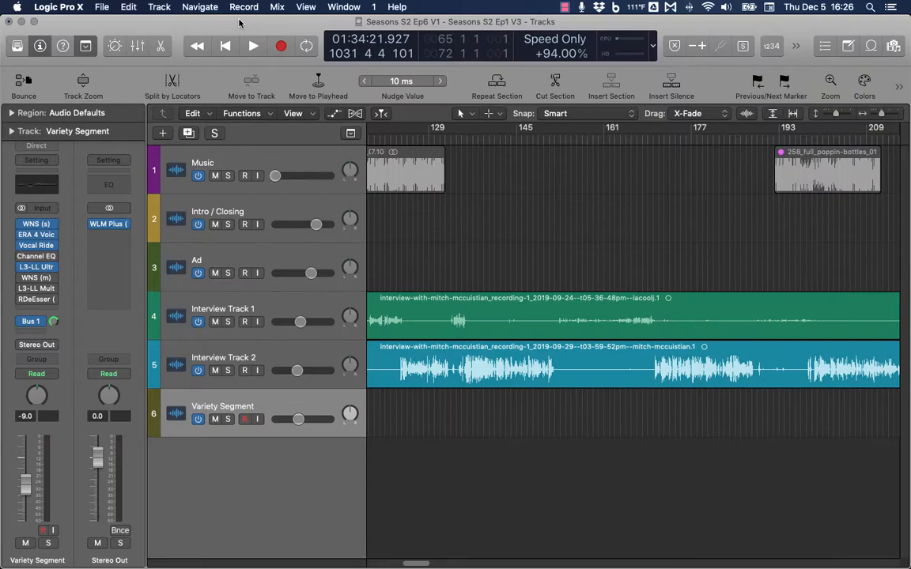
{"action": "key", "text": "alt+k"}
{"action": "left_click_drag", "start_coordinate": [537, 21], "coordinate": [463, 37]}
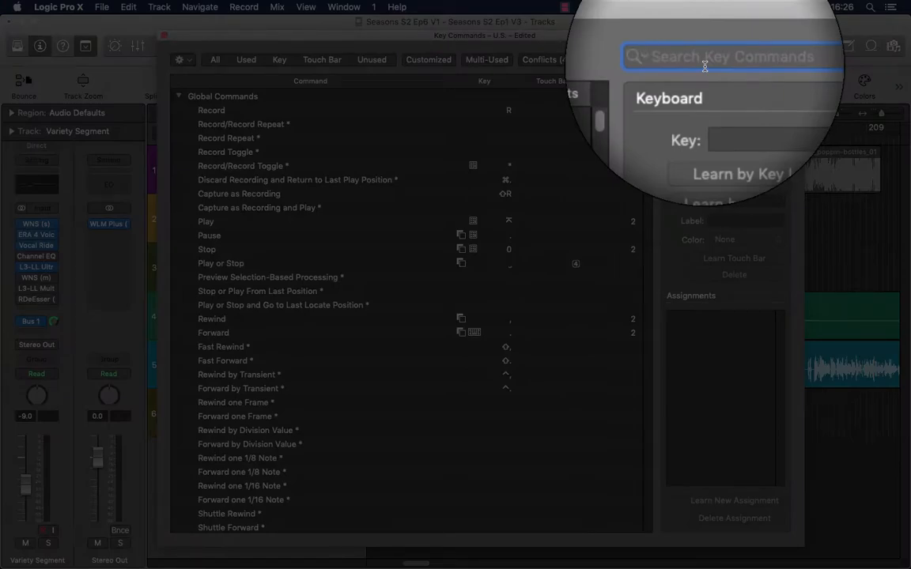
{"action": "type", "text": "shuff"}
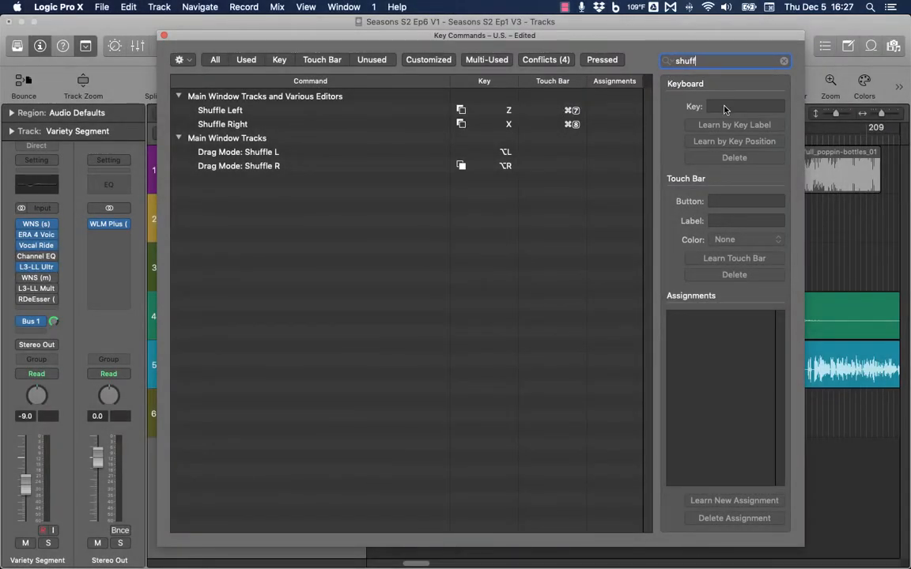
Review the key assignments of Drag Mode: Shuffle L, Drag Mode: Shuffle R and Shuffle Right, and close the Key Commands editor
{"action": "left_click", "coordinate": [255, 155]}
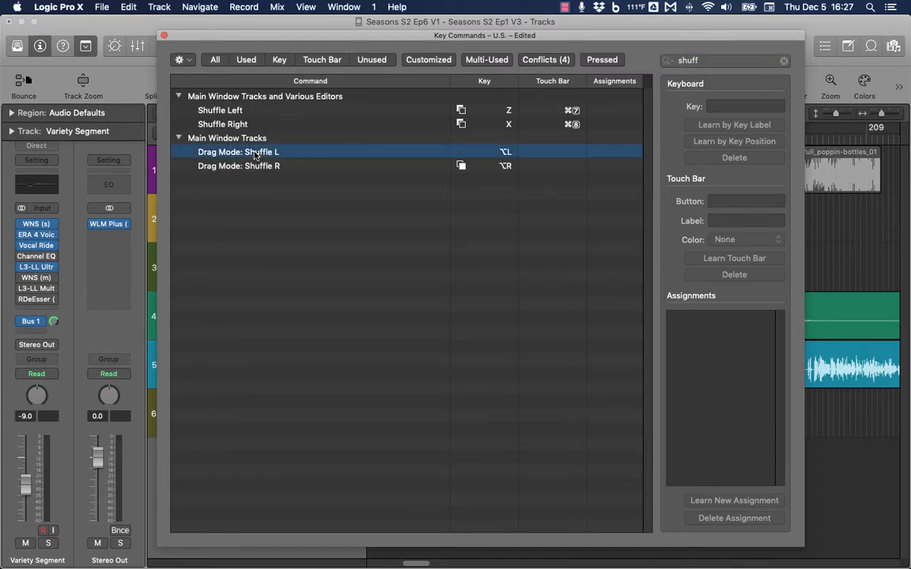
{"action": "left_click", "coordinate": [731, 108]}
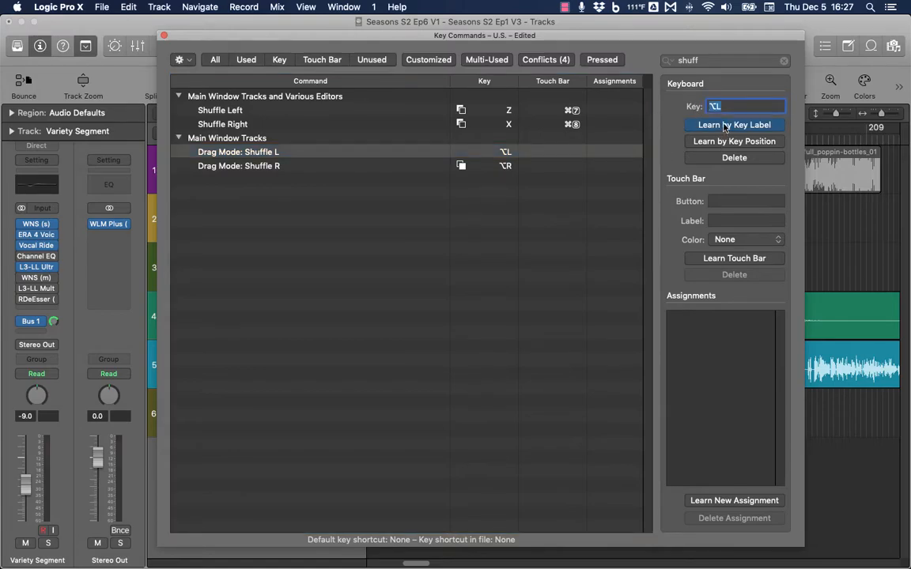
{"action": "left_click", "coordinate": [507, 167]}
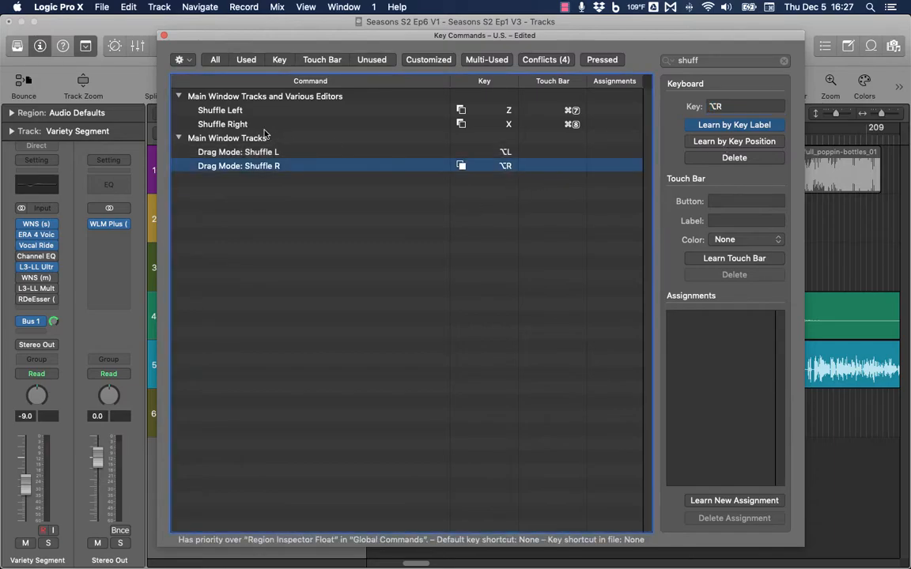
{"action": "left_click", "coordinate": [235, 126]}
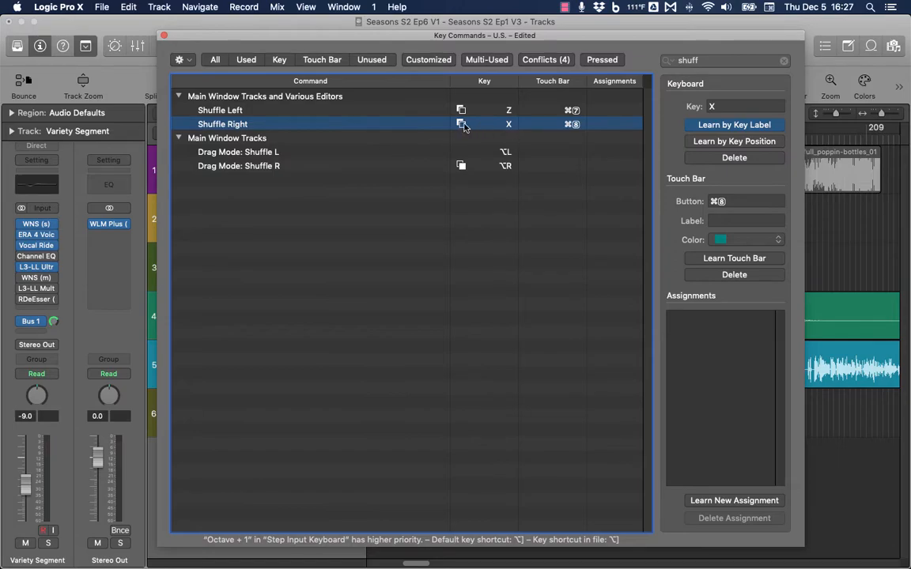
{"action": "left_click", "coordinate": [164, 36]}
Delete the section between about bars 23 and 25 on both interview tracks and close the gap with Shuffle Left
{"action": "scroll", "coordinate": [552, 232], "scroll_direction": "left", "scroll_amount": 10}
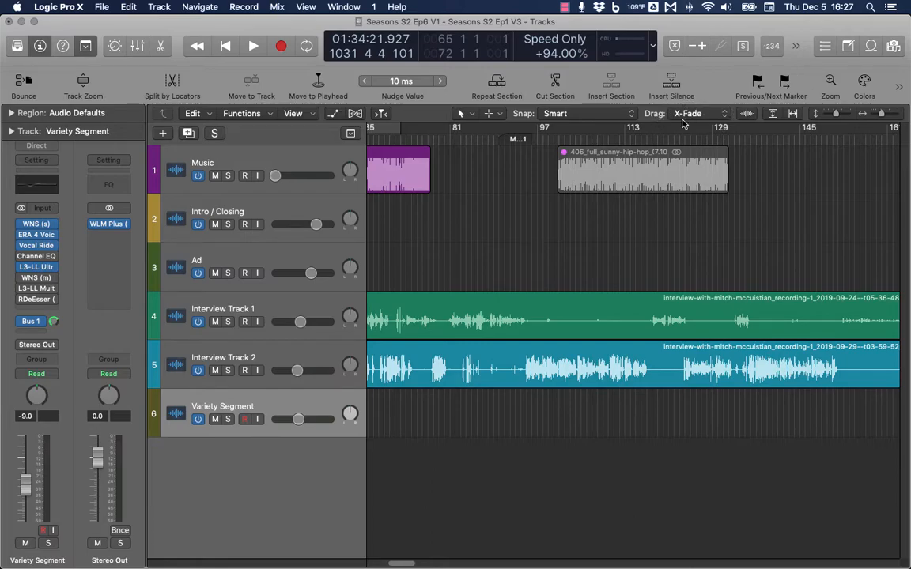
{"action": "scroll", "coordinate": [630, 382], "scroll_direction": "left", "scroll_amount": 8}
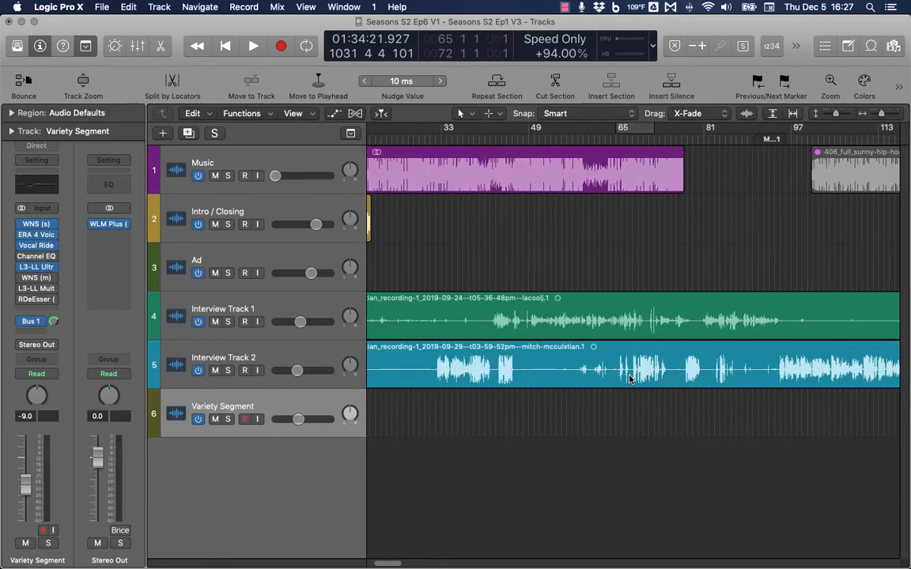
{"action": "scroll", "coordinate": [631, 382], "scroll_direction": "up", "scroll_amount": 5}
{"action": "scroll", "coordinate": [630, 382], "scroll_direction": "left", "scroll_amount": 5}
{"action": "left_click_drag", "start_coordinate": [635, 338], "coordinate": [650, 382]}
{"action": "key", "text": "Delete"}
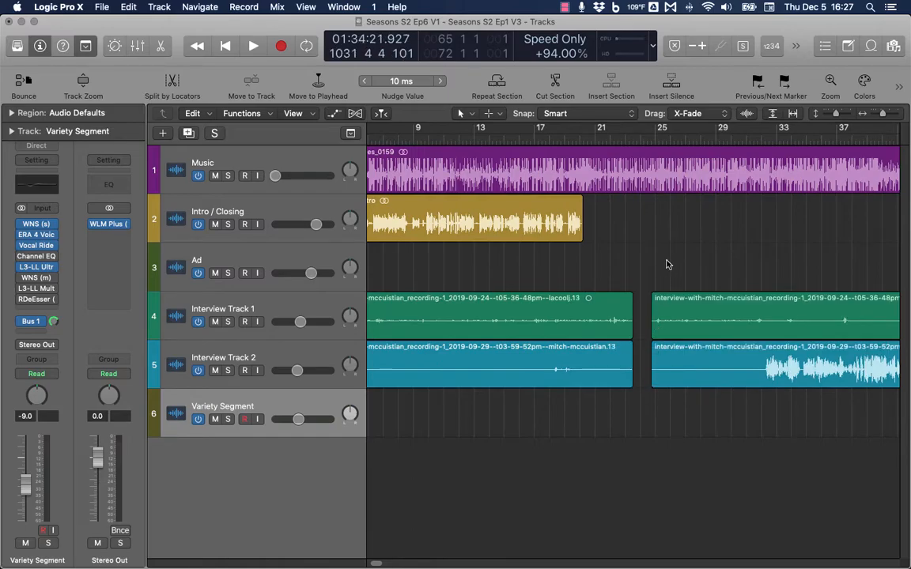
{"action": "left_click_drag", "start_coordinate": [669, 264], "coordinate": [669, 452]}
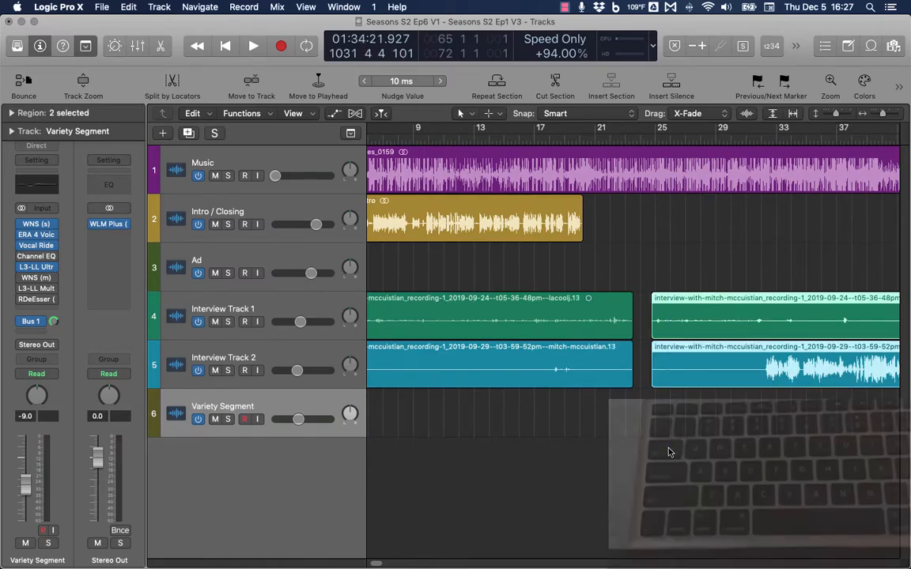
{"action": "key", "text": "alt+["}
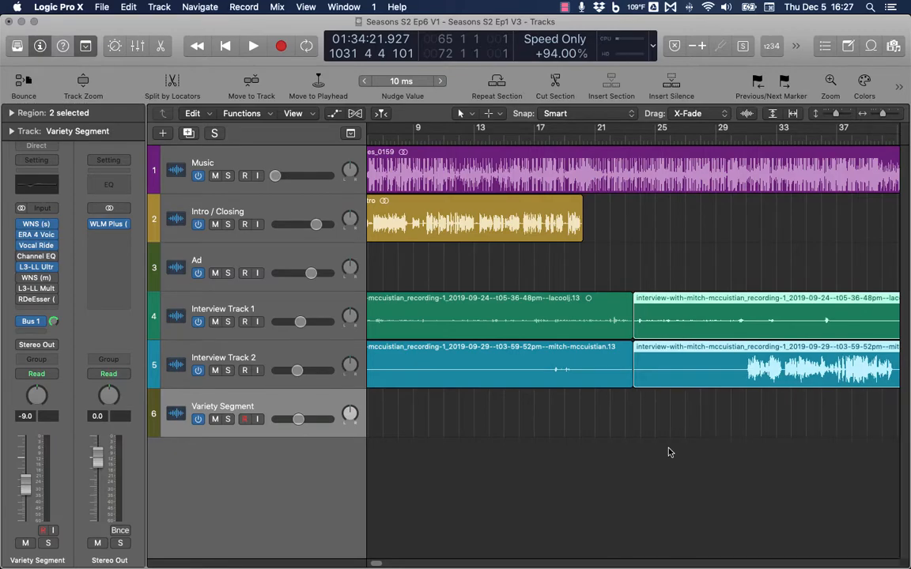
Undo the last Shuffle Left, delete the section between about bars 33 and 35 on both interview tracks, and close that gap with Shuffle Right
{"action": "key", "text": "super+z"}
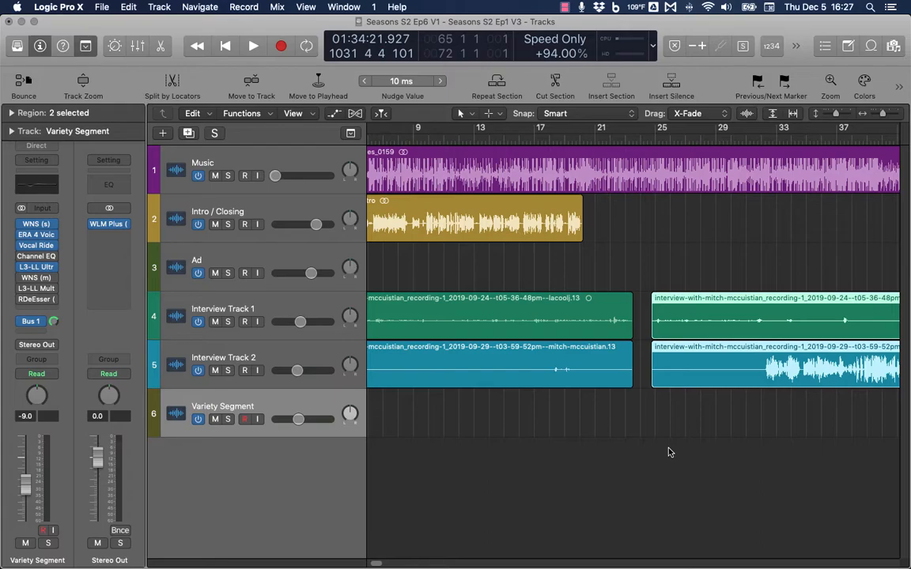
{"action": "scroll", "coordinate": [670, 453], "scroll_direction": "right", "scroll_amount": 3}
{"action": "left_click_drag", "start_coordinate": [683, 318], "coordinate": [720, 369]}
{"action": "key", "text": "Delete"}
{"action": "left_click_drag", "start_coordinate": [640, 272], "coordinate": [643, 420]}
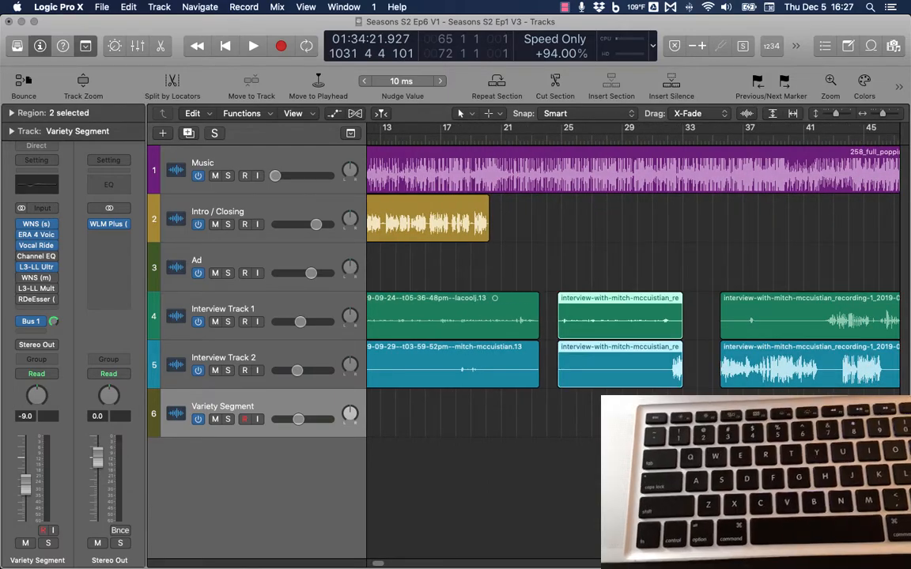
{"action": "key", "text": "alt+bracketright"}
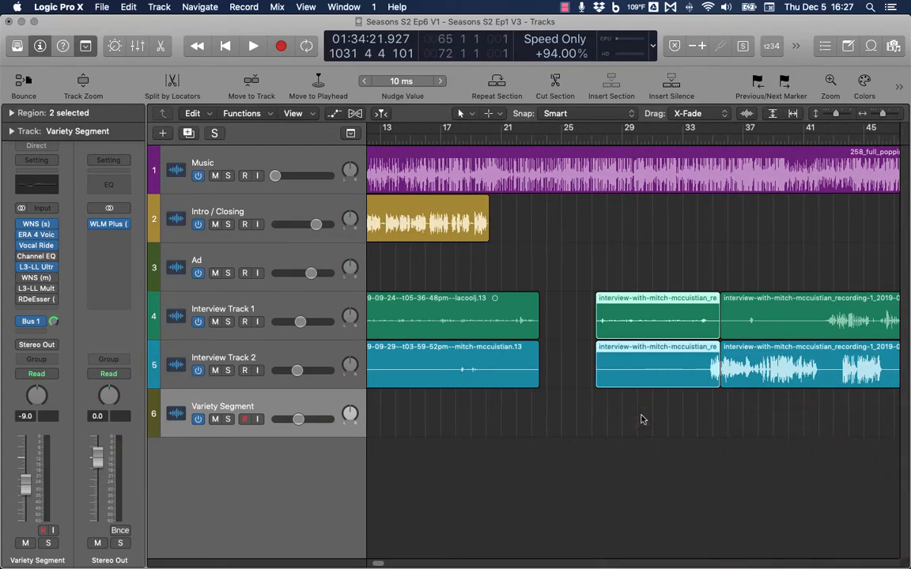
Undo the shuffle edits and the deletion after bar 33 on both interview tracks
{"action": "key", "text": "super+z"}
{"action": "key", "text": "super+z"}
{"action": "key", "text": "super+z"}
{"action": "key", "text": "super+z"}
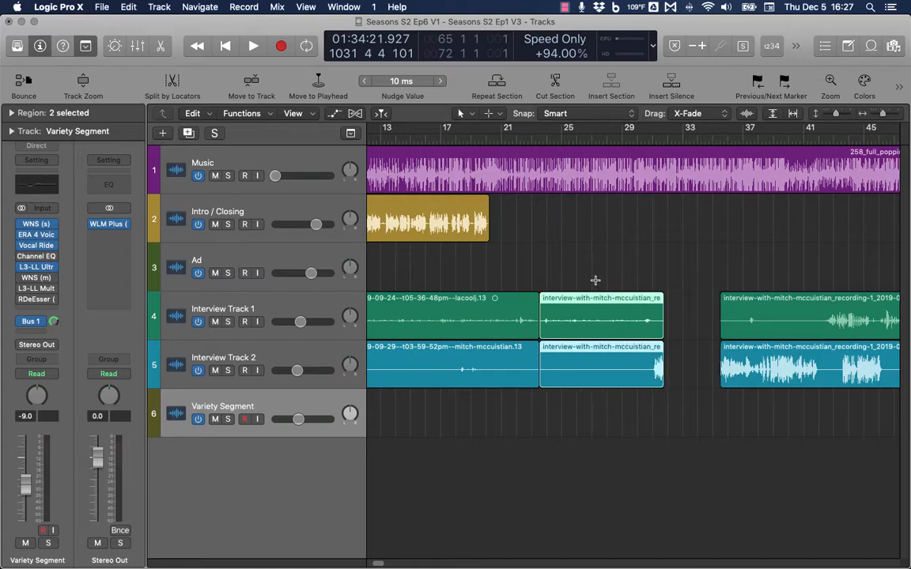
Set the drag mode to Shuffle L, delete the selected section between about bars 33 and 35, and undo the deletion
{"action": "key", "text": "ctrl+alt+l"}
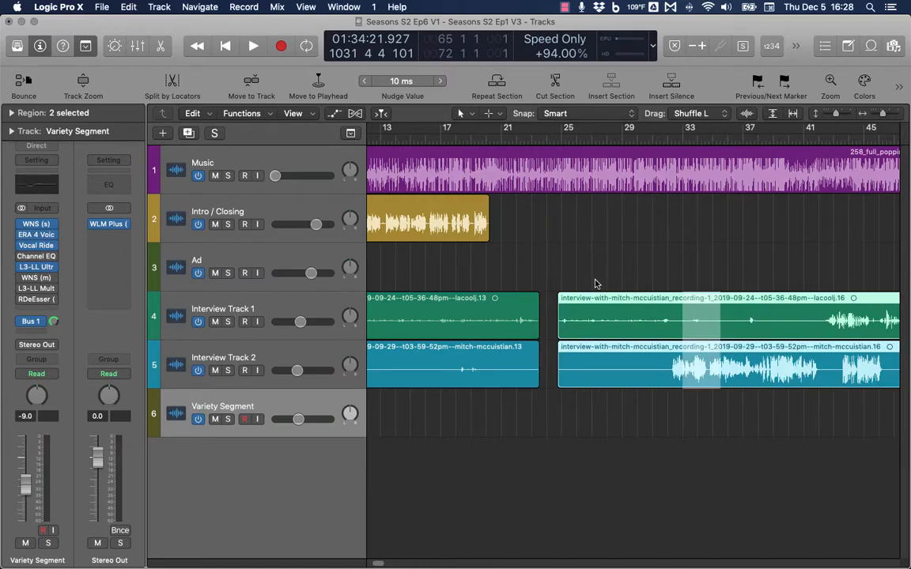
{"action": "key", "text": "Delete"}
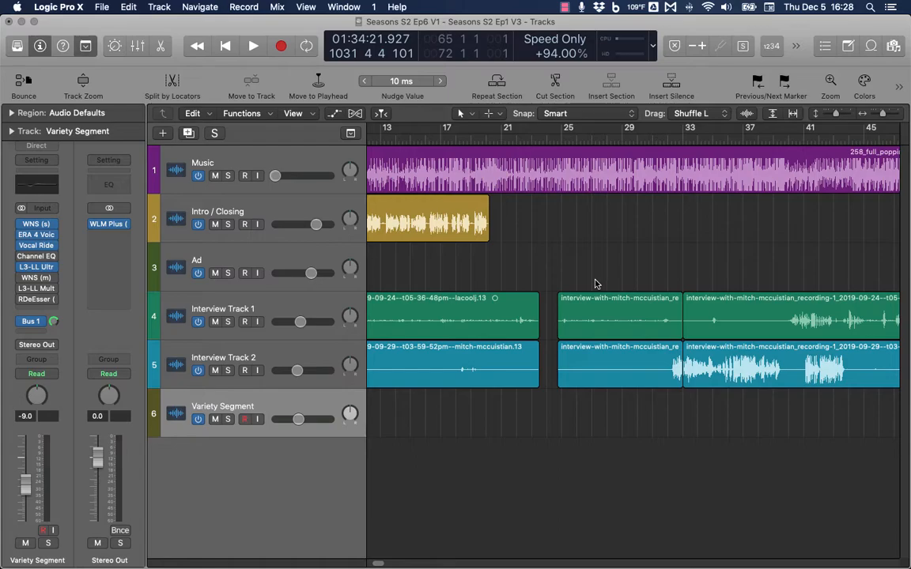
{"action": "key", "text": "super+z"}
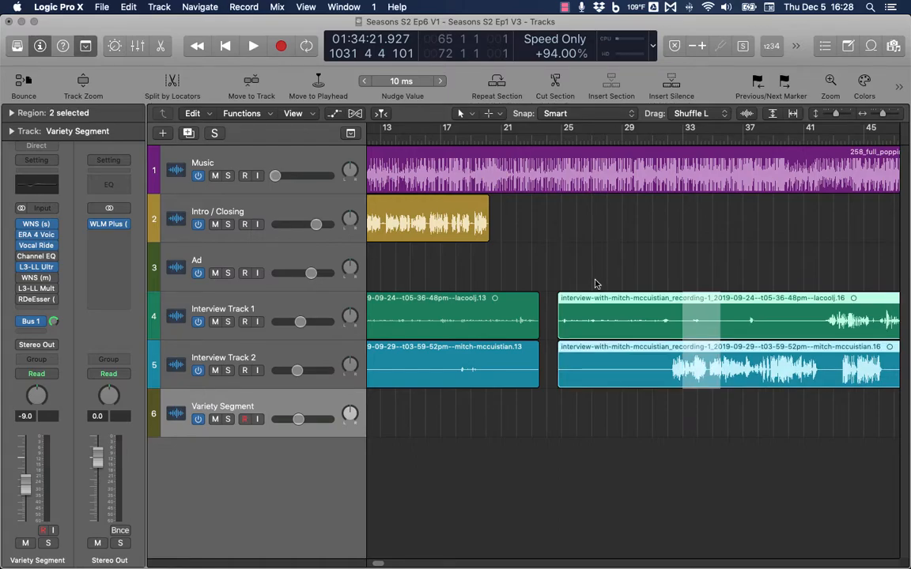
{"action": "left_click", "coordinate": [597, 284]}
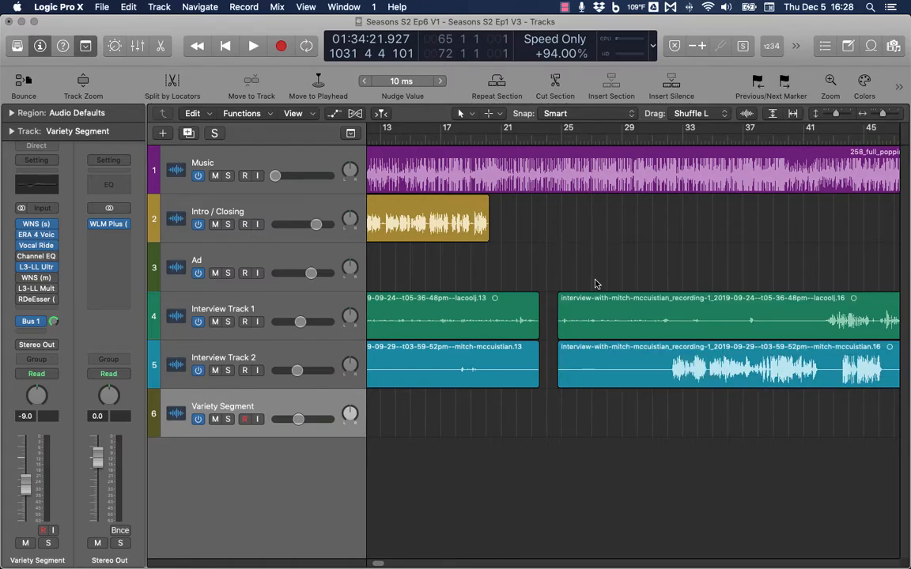
Open the Key Commands editor again
{"action": "left_click", "coordinate": [66, 8]}
{"action": "left_click", "coordinate": [68, 8]}
{"action": "key", "text": "alt+k"}
{"action": "left_click", "coordinate": [68, 8]}
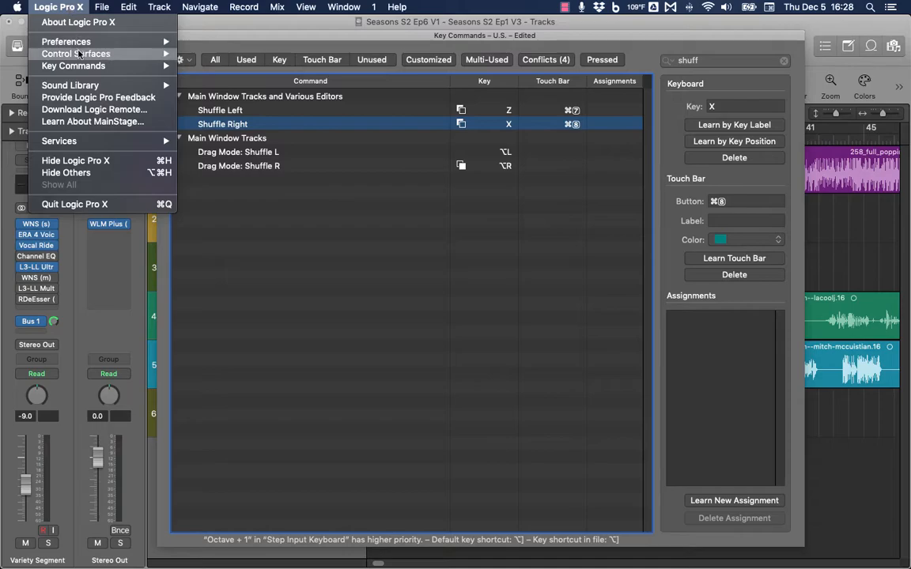
{"action": "mouse_move", "coordinate": [78, 64]}
{"action": "left_click", "coordinate": [204, 77]}
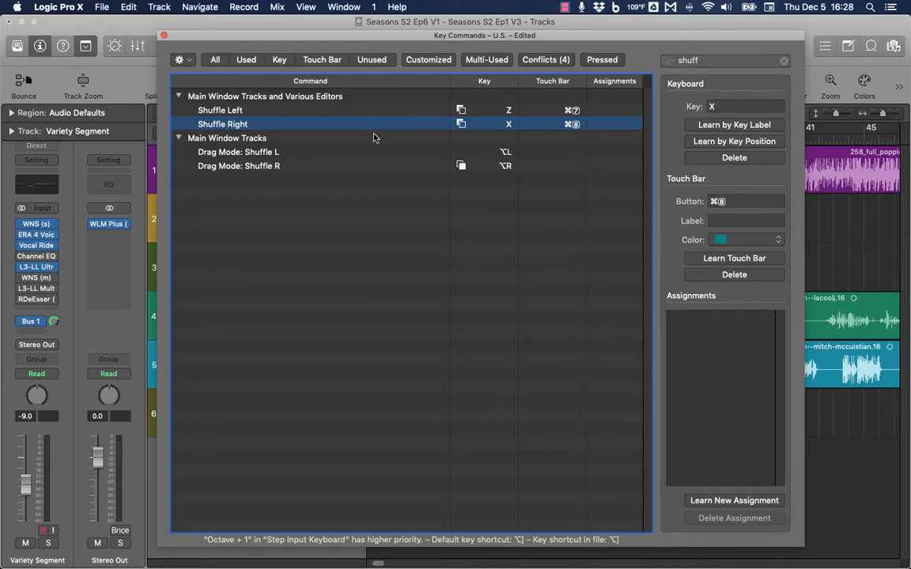
Search the key commands for "delete", review the key assignment of Delete, and close the Key Commands editor
{"action": "left_click_drag", "start_coordinate": [717, 60], "coordinate": [617, 60]}
{"action": "type", "text": "delete"}
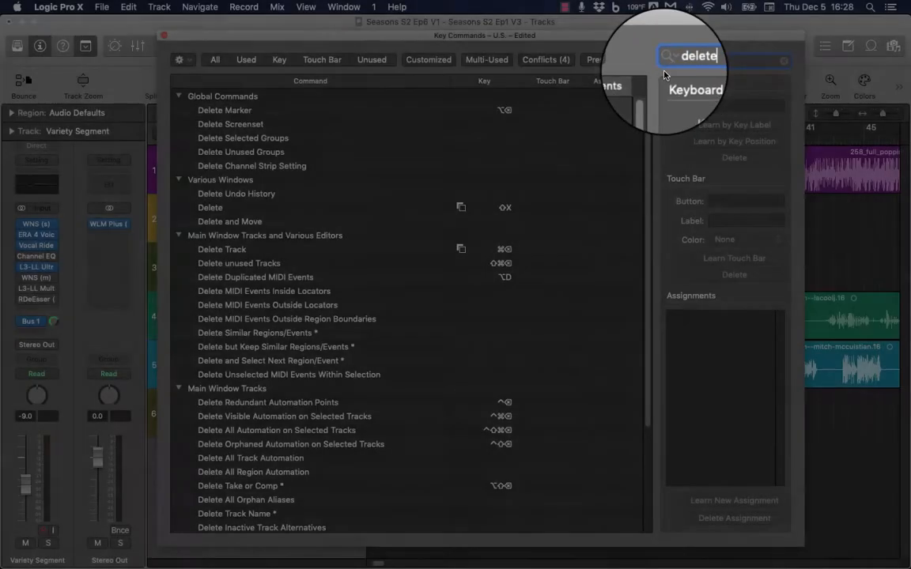
{"action": "left_click", "coordinate": [364, 210]}
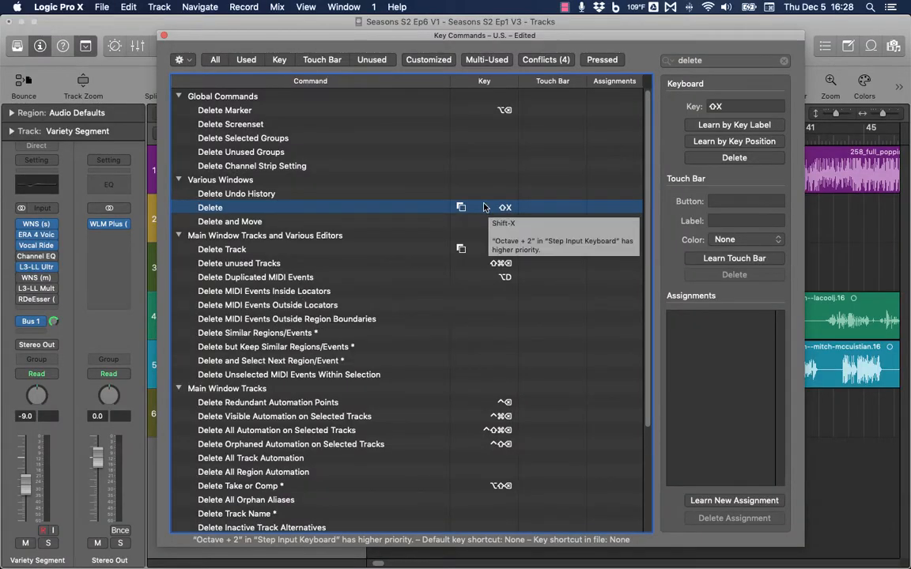
{"action": "left_click", "coordinate": [163, 36]}
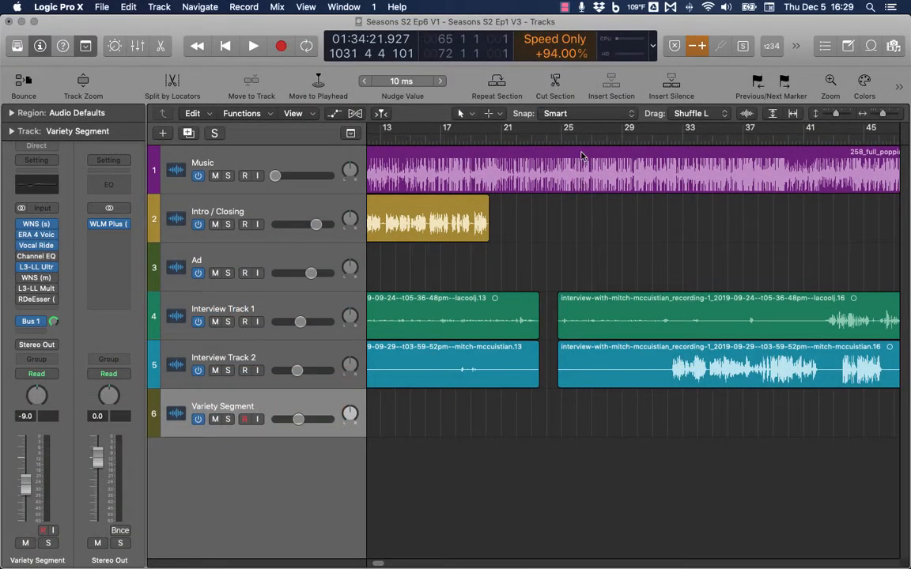
Play the interview tracks from about bar 29
{"action": "left_click", "coordinate": [634, 136]}
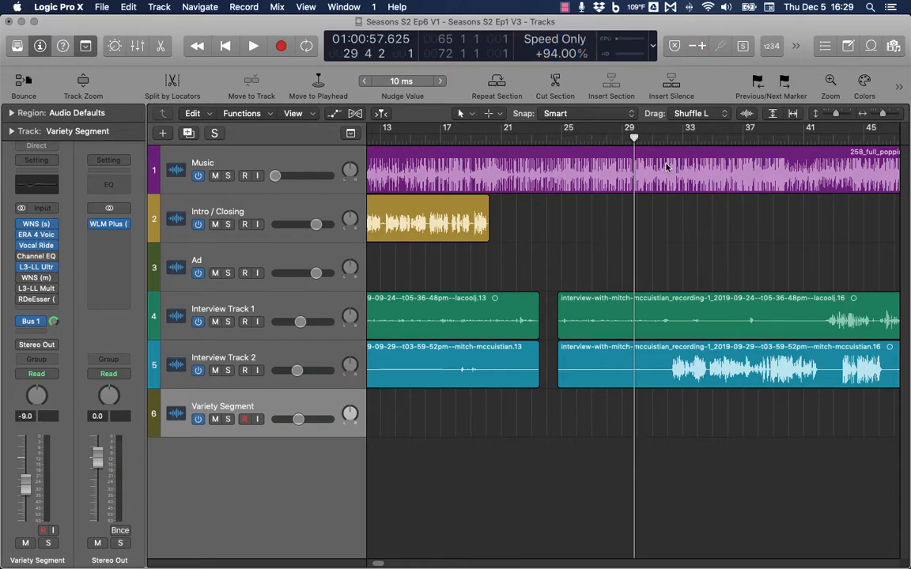
{"action": "key", "text": "space"}
{"action": "scroll", "coordinate": [664, 217], "scroll_direction": "right", "scroll_amount": 1}
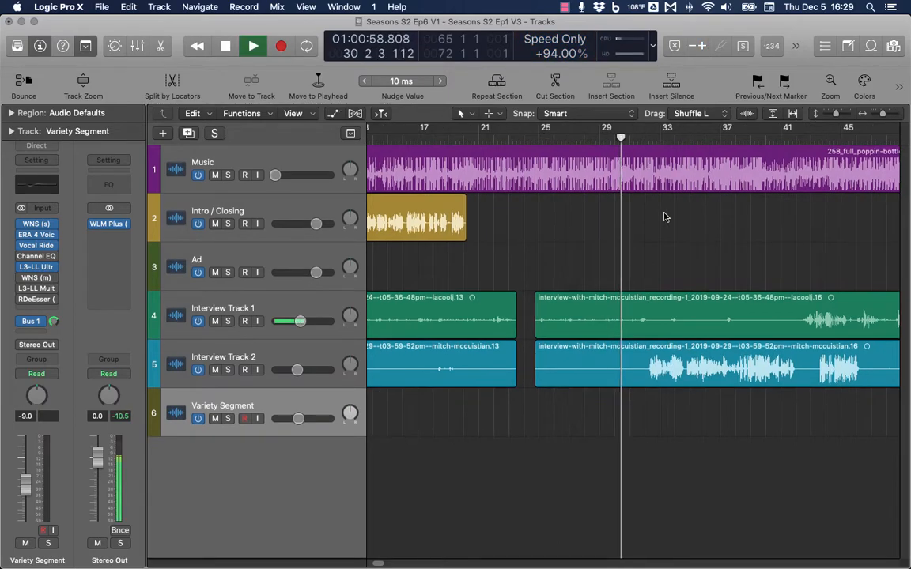
{"action": "scroll", "coordinate": [664, 218], "scroll_direction": "right", "scroll_amount": 1}
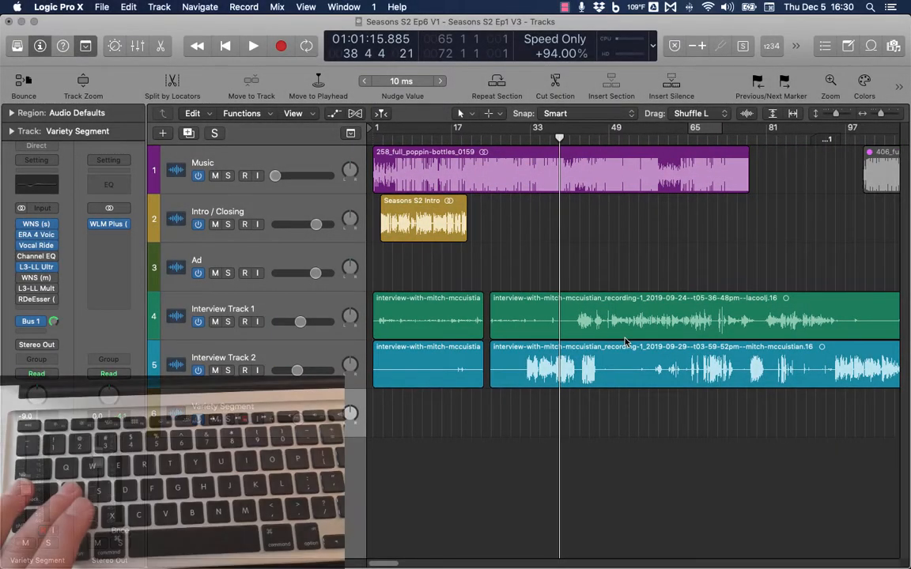
Show track automation, try adjusting Interview Track 1's volume between about bars 2 and 16 using a marquee selection, and undo the change
{"action": "key", "text": "a"}
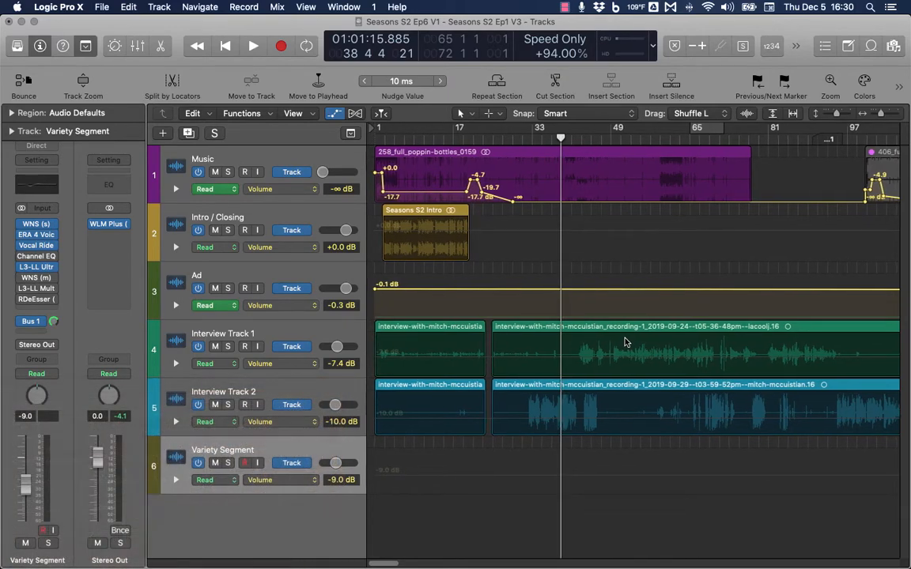
{"action": "scroll", "coordinate": [627, 343], "scroll_direction": "up", "scroll_amount": 5}
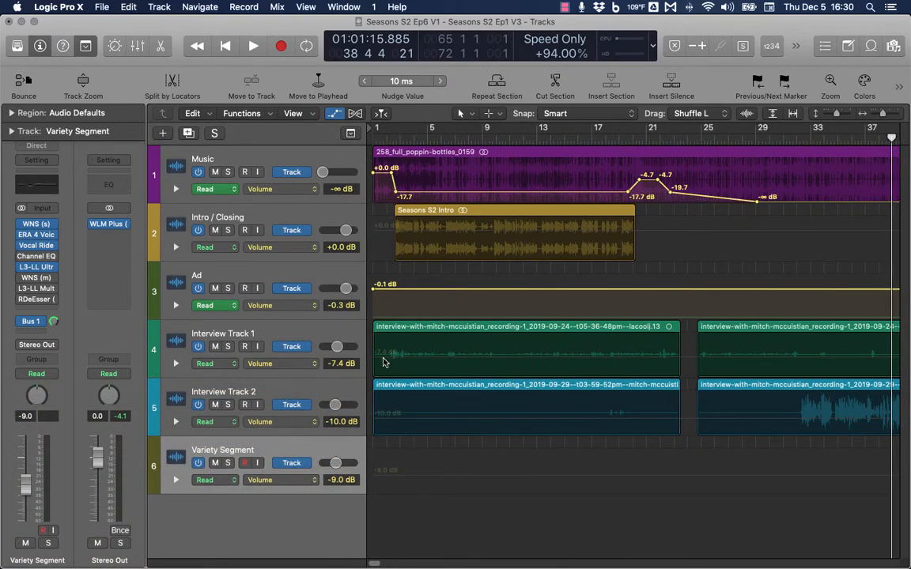
{"action": "left_click_drag", "start_coordinate": [383, 358], "coordinate": [578, 358]}
{"action": "left_click", "coordinate": [507, 361]}
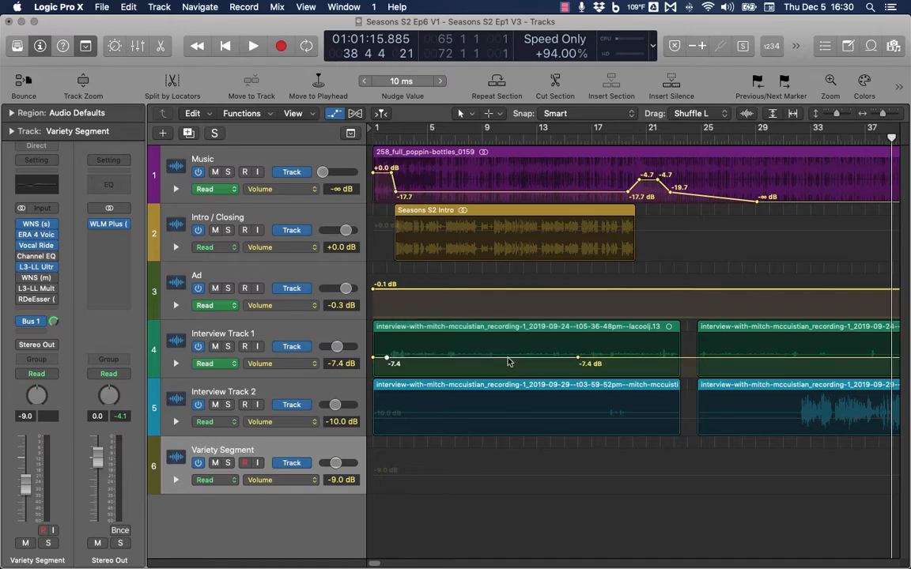
{"action": "left_click_drag", "start_coordinate": [507, 362], "coordinate": [507, 354]}
{"action": "key", "text": "super+z"}
{"action": "key", "text": "super+z"}
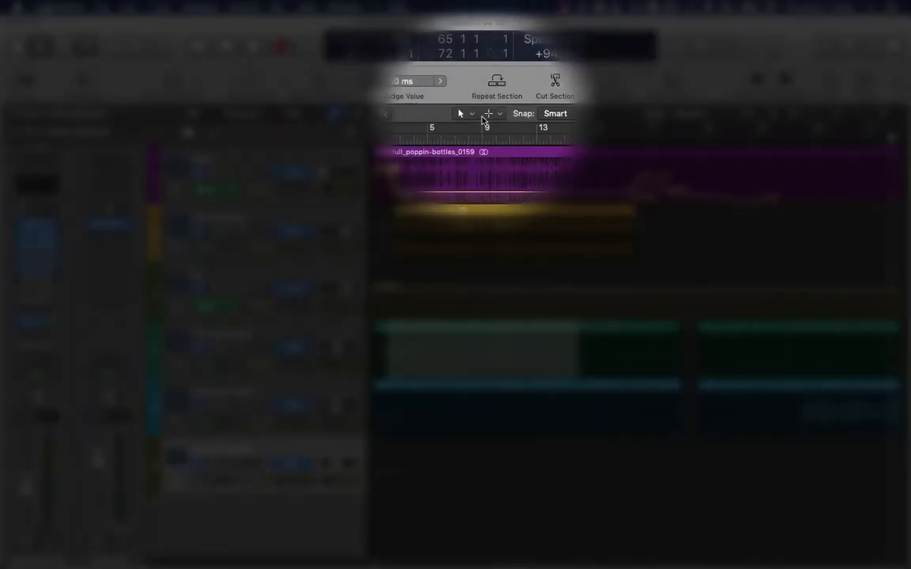
Review the tools assigned to the primary and secondary pointer, Pointer Tool and Marquee Tool
{"action": "left_click", "coordinate": [460, 114]}
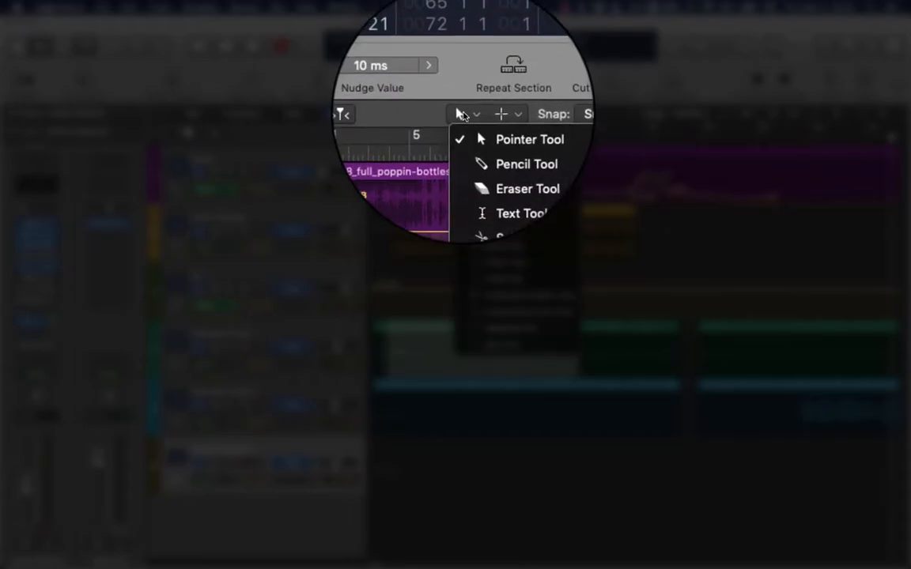
{"action": "left_click", "coordinate": [463, 115]}
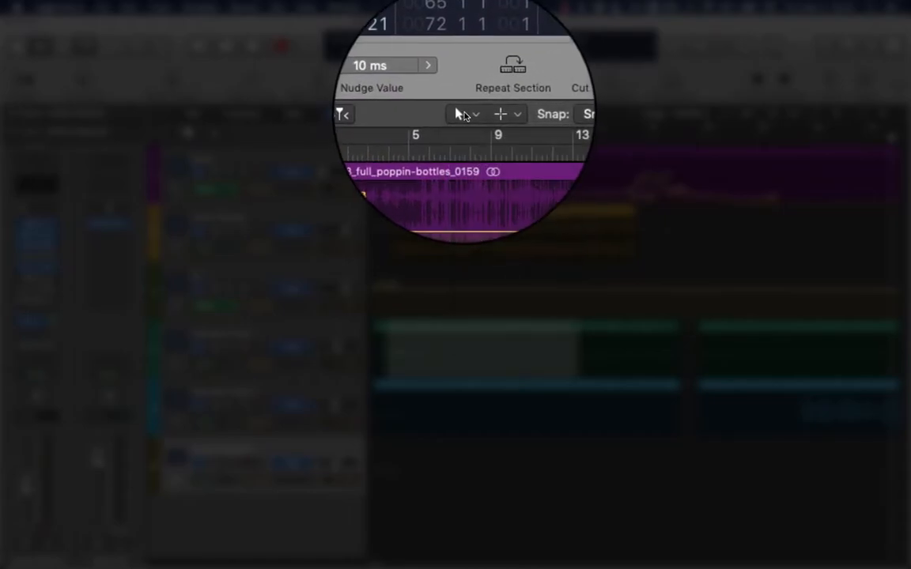
{"action": "left_click", "coordinate": [512, 115]}
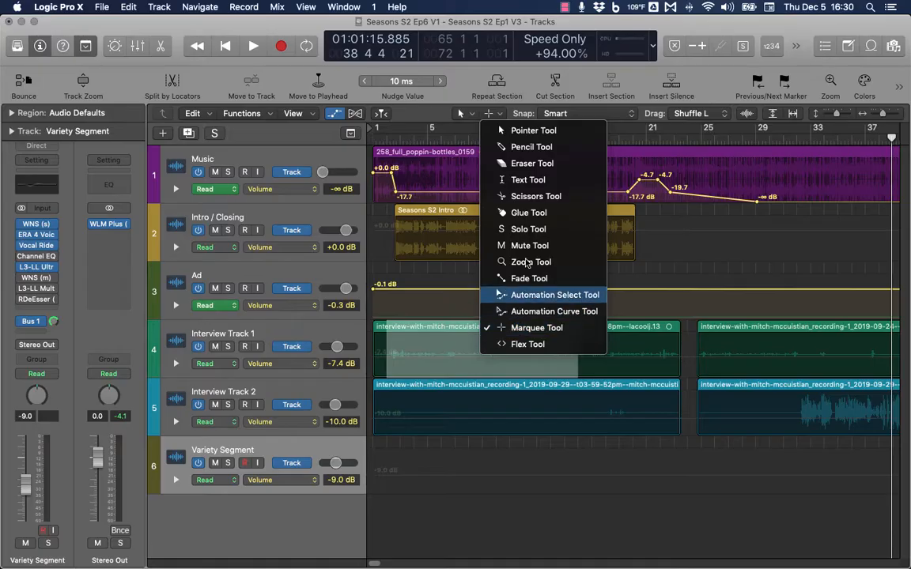
{"action": "left_click", "coordinate": [496, 115]}
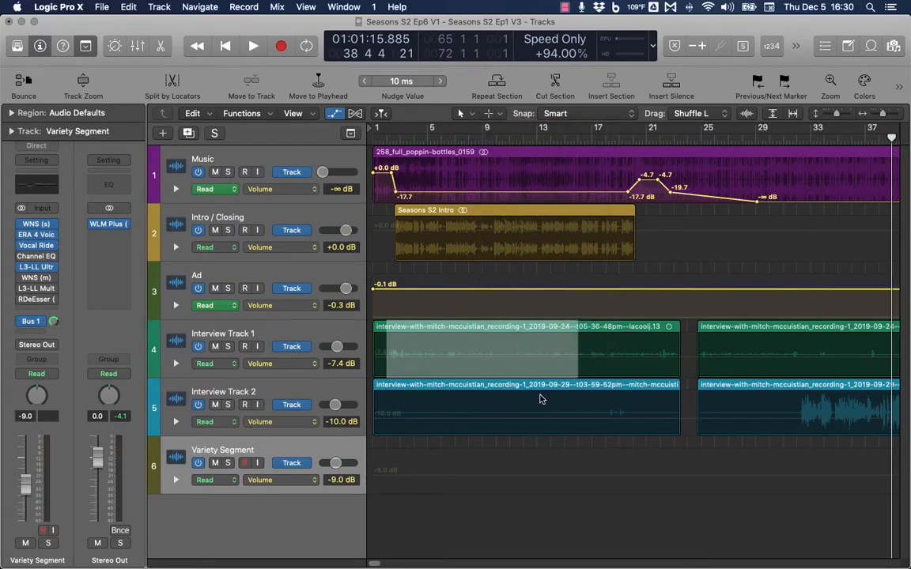
Marquee-select Interview Track 2 between about bars 6 and 16 and add volume automation points at the selection's edges
{"action": "left_click", "coordinate": [633, 364]}
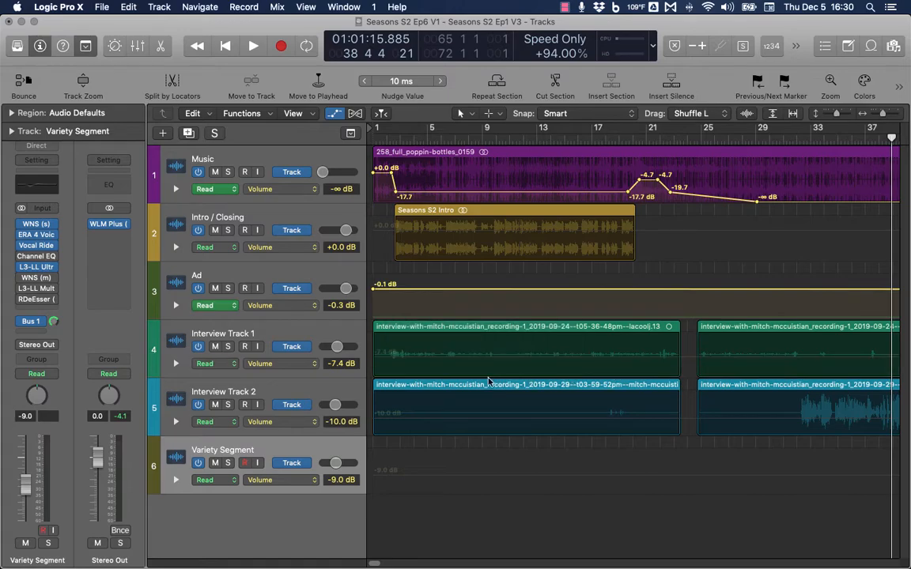
{"action": "left_click_drag", "start_coordinate": [431, 371], "coordinate": [590, 369]}
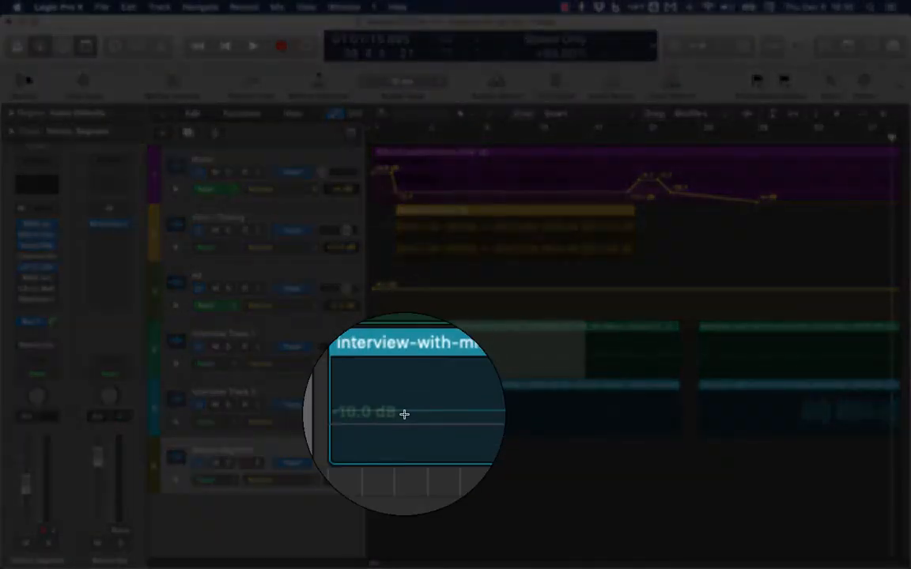
{"action": "left_click_drag", "start_coordinate": [440, 406], "coordinate": [548, 423]}
{"action": "left_click", "coordinate": [547, 408]}
{"action": "key", "text": "super+z"}
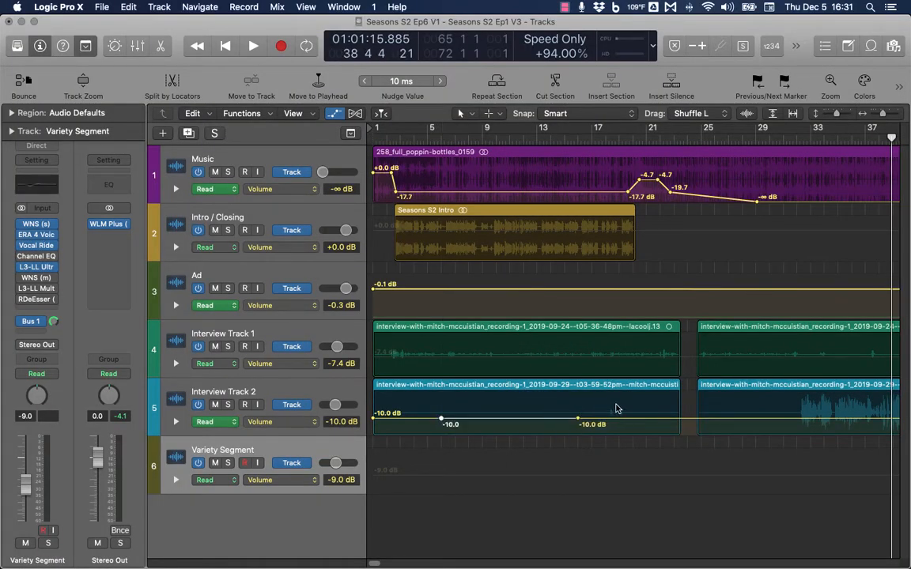
Hide the track automation
{"action": "left_click_drag", "start_coordinate": [605, 406], "coordinate": [618, 505]}
{"action": "left_click", "coordinate": [625, 407]}
{"action": "scroll", "coordinate": [579, 427], "scroll_direction": "right", "scroll_amount": 10}
{"action": "key", "text": "a"}
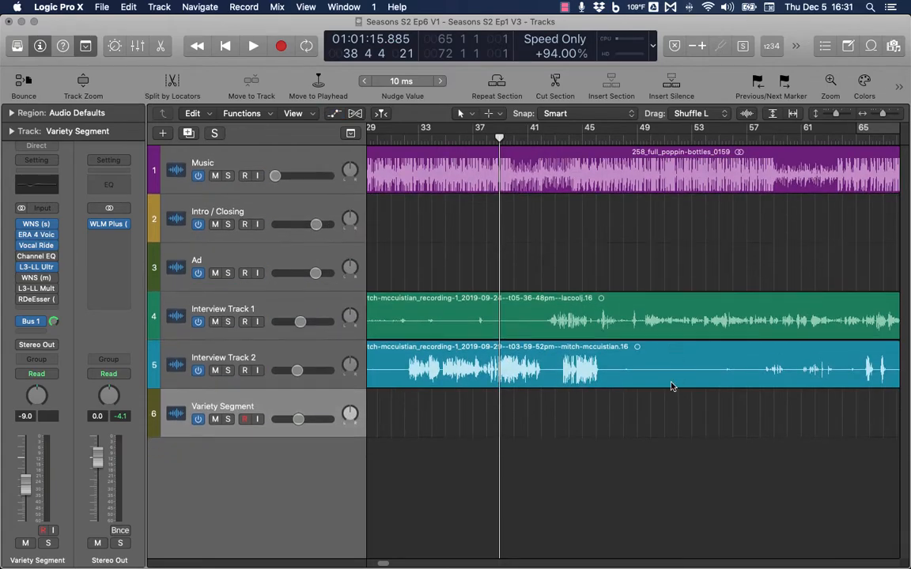
{"action": "key", "text": "z"}
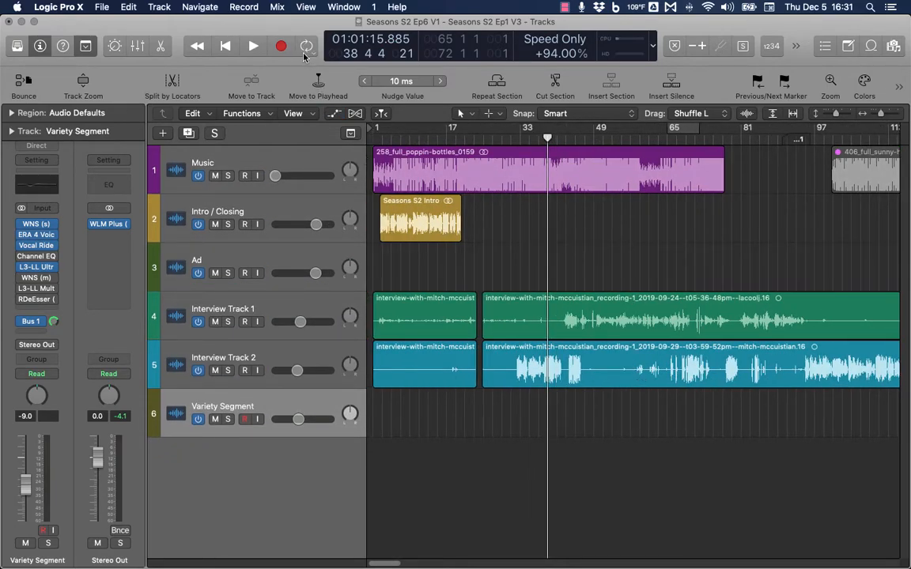
Turn on Cycle mode, extend the cycle range to start at bar 58, and play it
{"action": "left_click", "coordinate": [306, 47]}
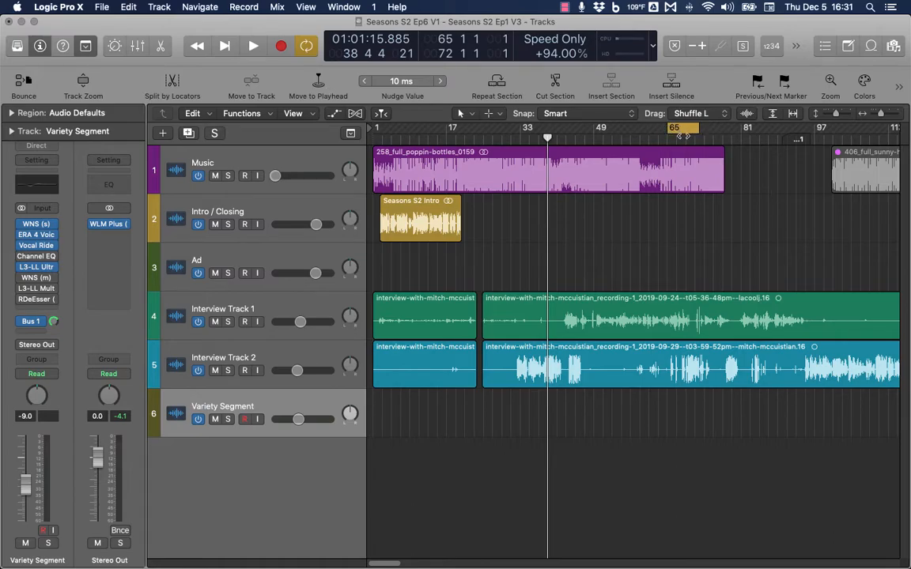
{"action": "left_click", "coordinate": [637, 135]}
{"action": "key", "text": "space"}
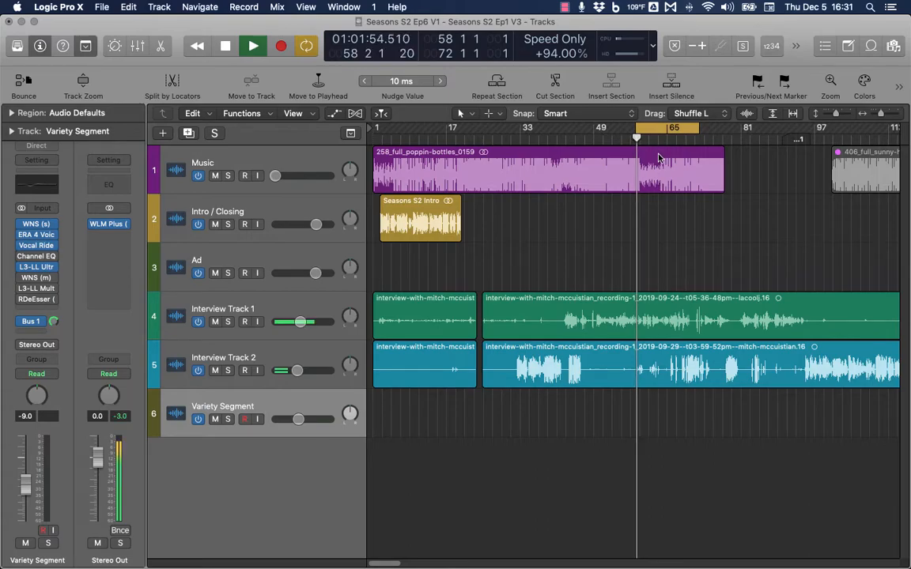
{"action": "key", "text": "space"}
{"action": "key", "text": "space"}
{"action": "scroll", "coordinate": [635, 224], "scroll_direction": "up", "scroll_amount": 5}
{"action": "scroll", "coordinate": [634, 227], "scroll_direction": "right", "scroll_amount": 2}
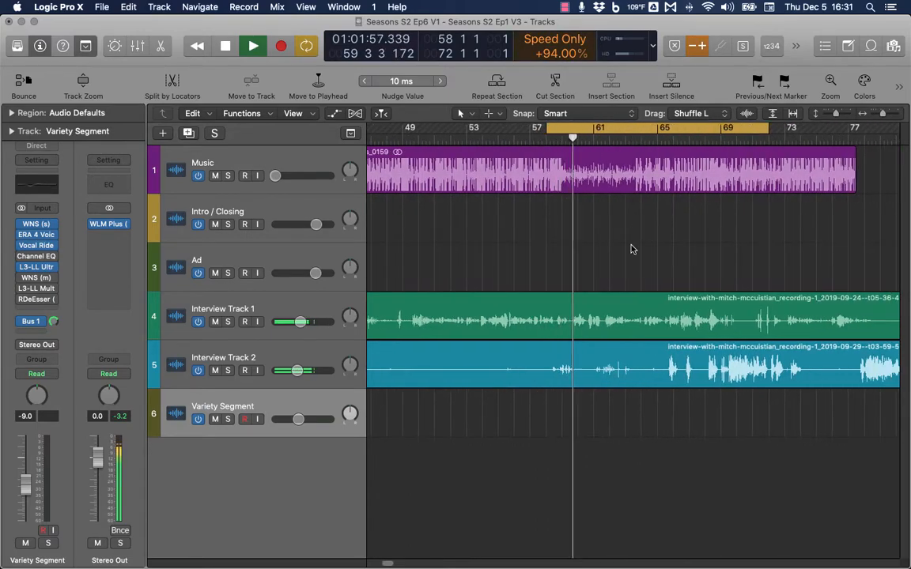
Select Interview Track 1 and set the cycle range from the last beat of bar 52 to bar 65
{"action": "left_click", "coordinate": [260, 301]}
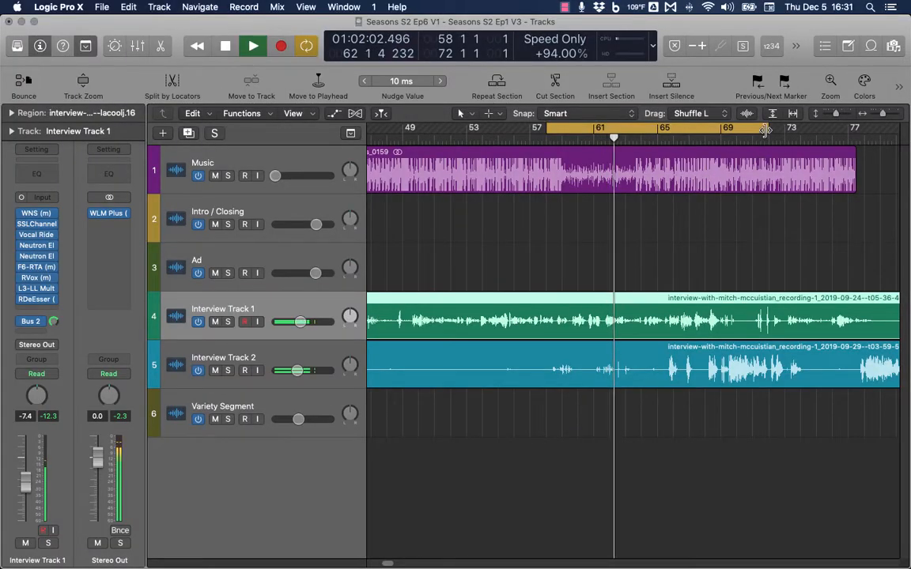
{"action": "left_click_drag", "start_coordinate": [767, 129], "coordinate": [666, 138]}
{"action": "left_click_drag", "start_coordinate": [547, 128], "coordinate": [461, 128]}
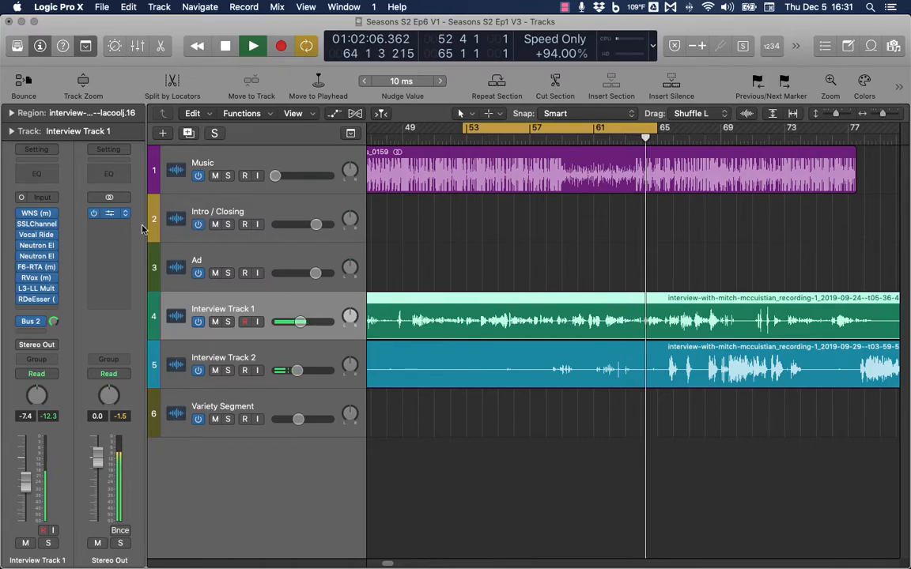
Open the WLM Plus loudness meter on the Stereo Out channel
{"action": "left_click", "coordinate": [108, 213]}
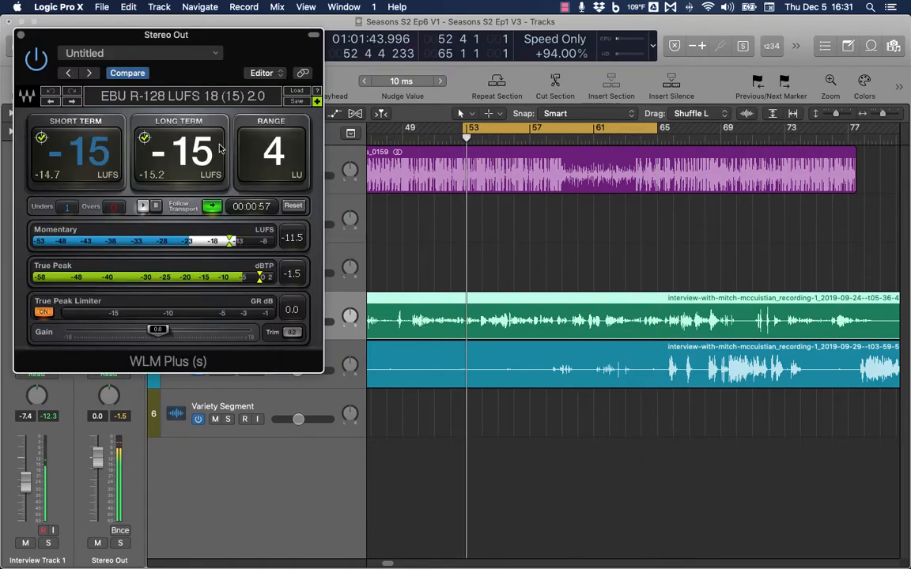
Set the cycle range from bar 83 to bar 92 and move the playhead into it during playback
{"action": "scroll", "coordinate": [551, 335], "scroll_direction": "down", "scroll_amount": 5}
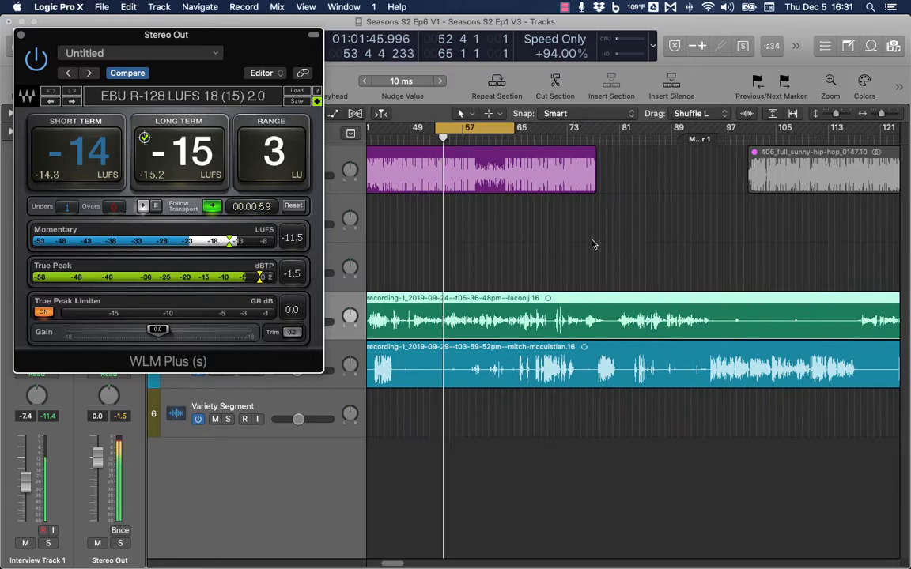
{"action": "left_click_drag", "start_coordinate": [632, 129], "coordinate": [690, 134]}
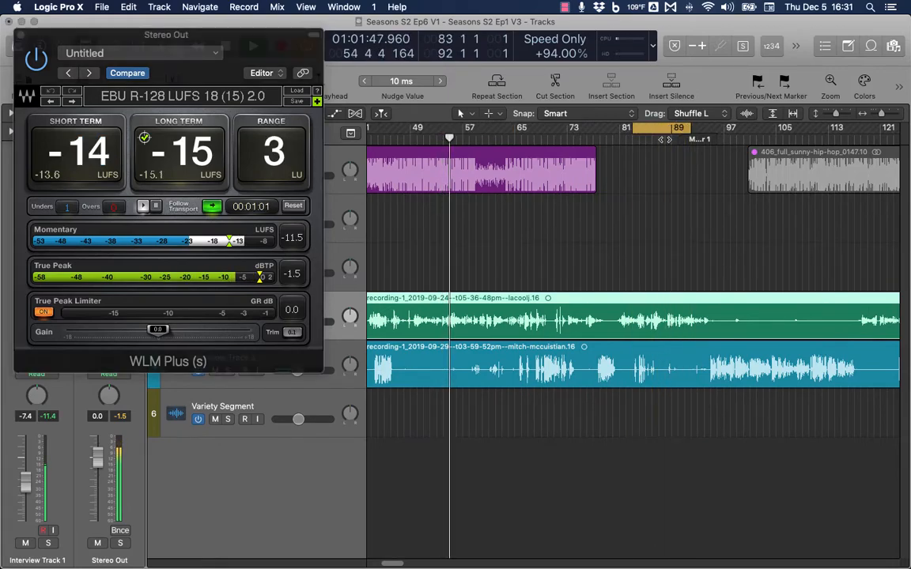
{"action": "left_click", "coordinate": [665, 139]}
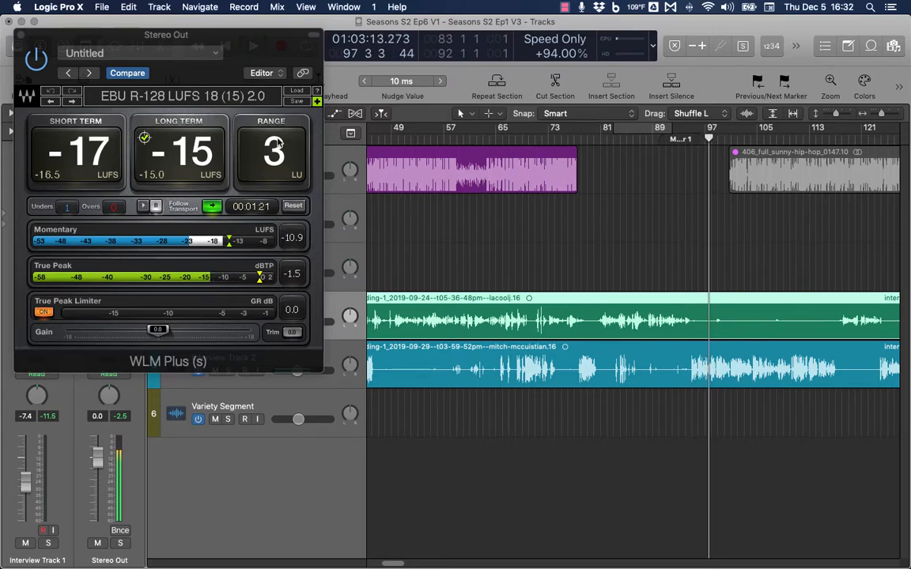
Expand the WLM Plus meter to review its detailed loudness settings, and close the plug-in window
{"action": "left_click", "coordinate": [304, 92]}
{"action": "left_click", "coordinate": [304, 93]}
{"action": "left_click", "coordinate": [317, 102]}
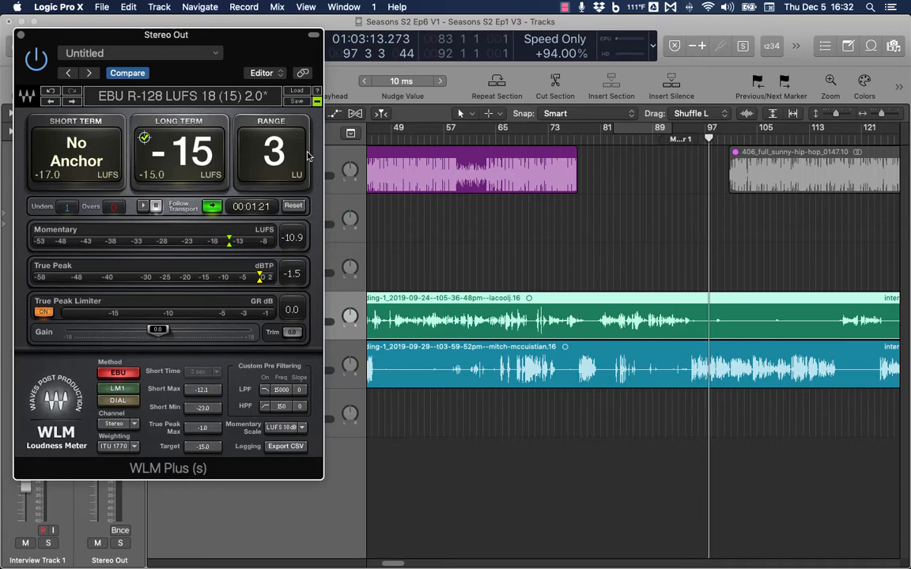
{"action": "left_click", "coordinate": [20, 34]}
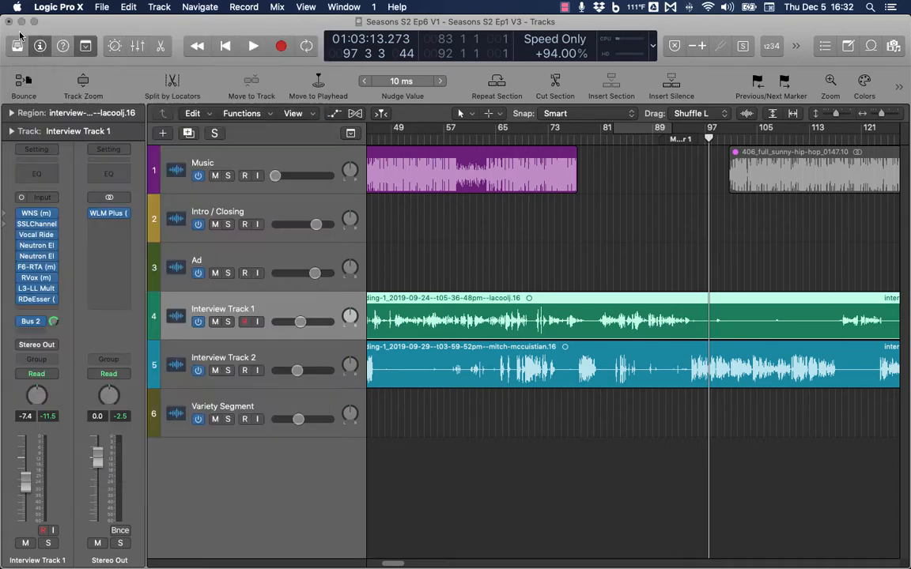
Examine the arrangement of the music, intro and interview regions across the whole project timeline
{"action": "key", "text": "super+Left"}
{"action": "key", "text": "super+Left"}
{"action": "key", "text": "super+Left"}
{"action": "key", "text": "super+Left"}
{"action": "key", "text": "super+Left"}
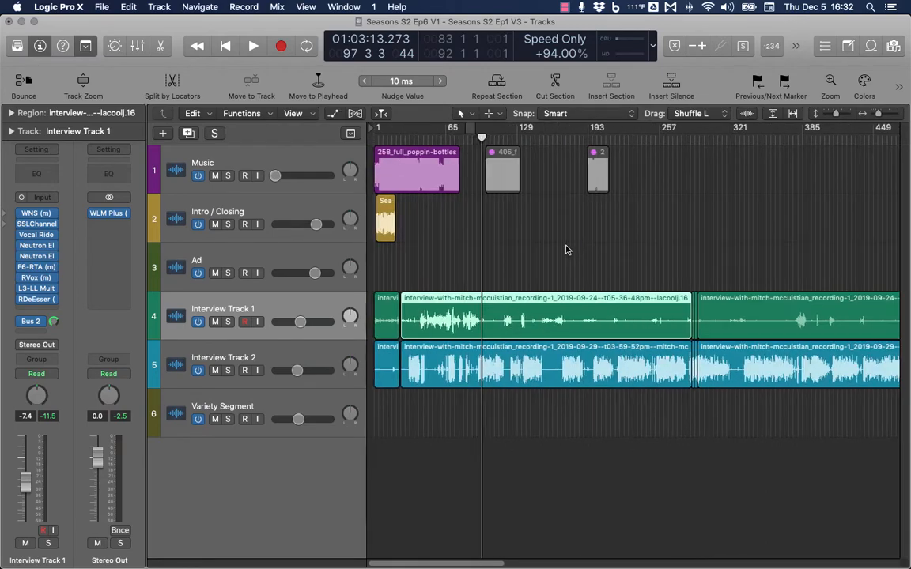
{"action": "scroll", "coordinate": [566, 250], "scroll_direction": "right", "scroll_amount": 10}
{"action": "key", "text": "super+Left"}
{"action": "key", "text": "super+Left"}
{"action": "scroll", "coordinate": [566, 250], "scroll_direction": "left", "scroll_amount": 8}
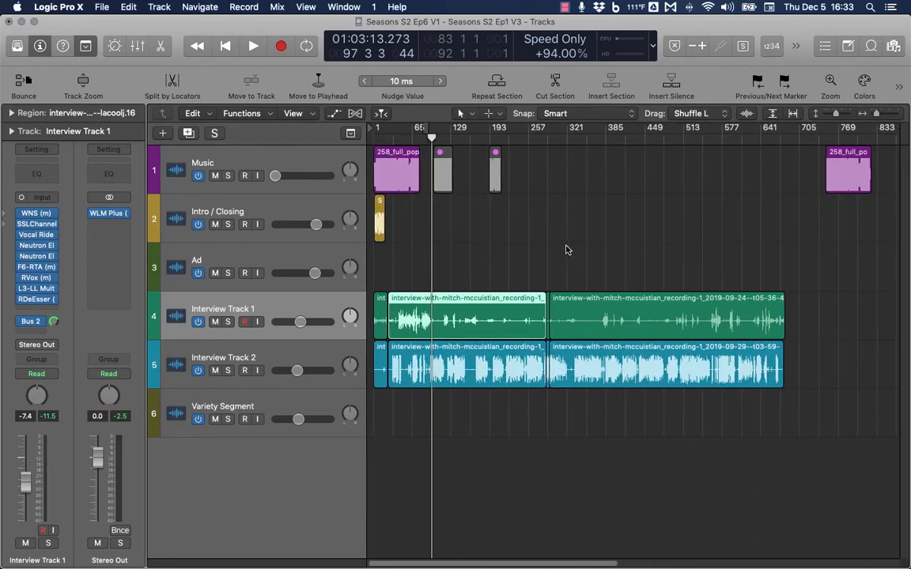
{"action": "key", "text": "super+Right"}
{"action": "key", "text": "super+Right"}
{"action": "scroll", "coordinate": [466, 231], "scroll_direction": "left", "scroll_amount": 4}
{"action": "key", "text": "super+Right"}
{"action": "key", "text": "super+Right"}
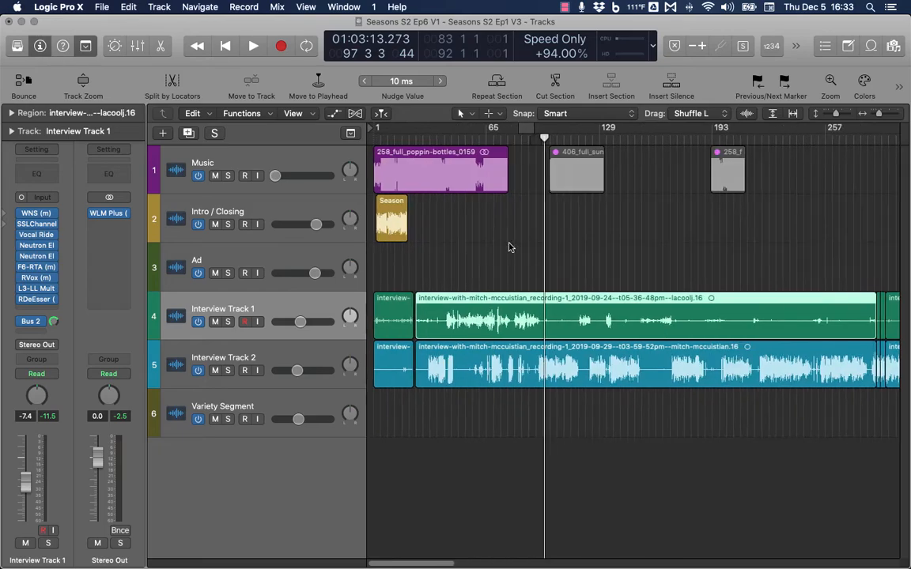
{"action": "scroll", "coordinate": [584, 266], "scroll_direction": "right", "scroll_amount": 1}
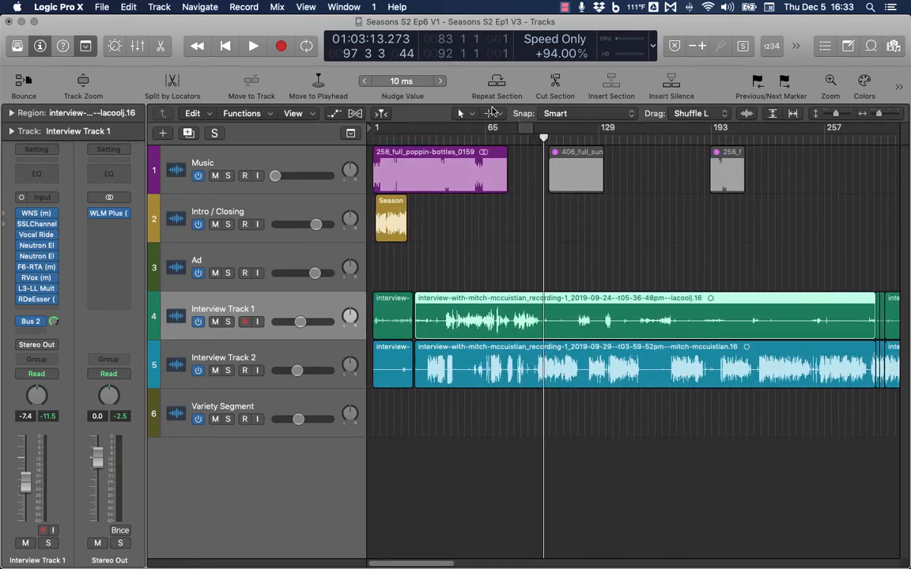
Deselect the Interview Track 1 region and show the entire project timeline
{"action": "left_click", "coordinate": [467, 248]}
{"action": "key", "text": "super+Left"}
{"action": "key", "text": "super+Left"}
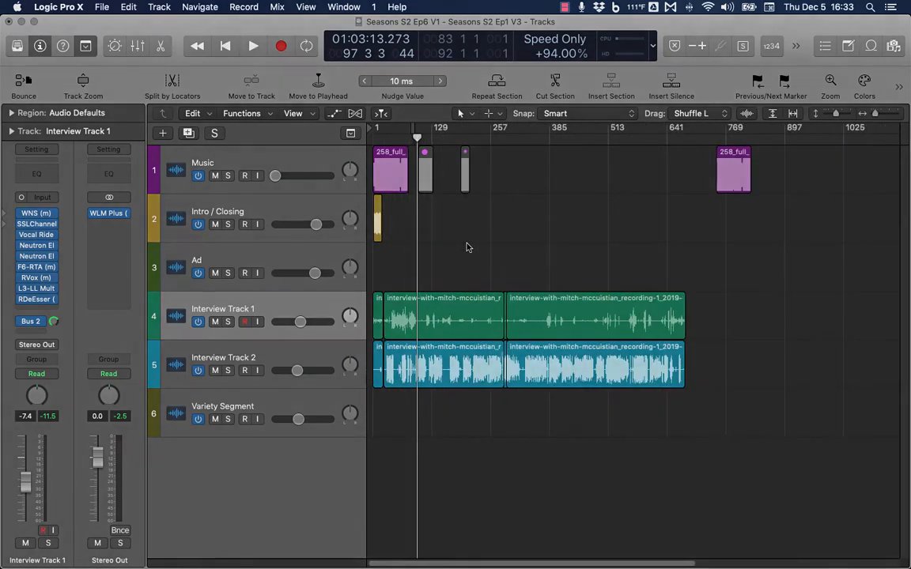